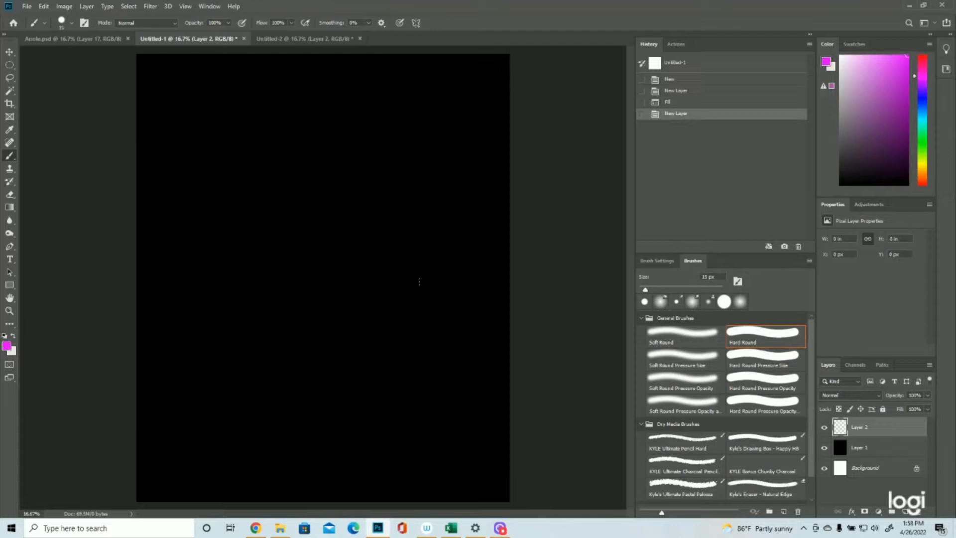
Step: Sketch an oval eye outline in the right half of the canvas on Layer 2 with the 15 px Hard Round brush
{"action": "mouse_move", "coordinate": [419, 284]}
{"action": "left_mouse_down"}
{"action": "mouse_move", "coordinate": [427, 266]}
{"action": "mouse_move", "coordinate": [422, 299]}
{"action": "mouse_move", "coordinate": [438, 279]}
{"action": "left_mouse_up"}
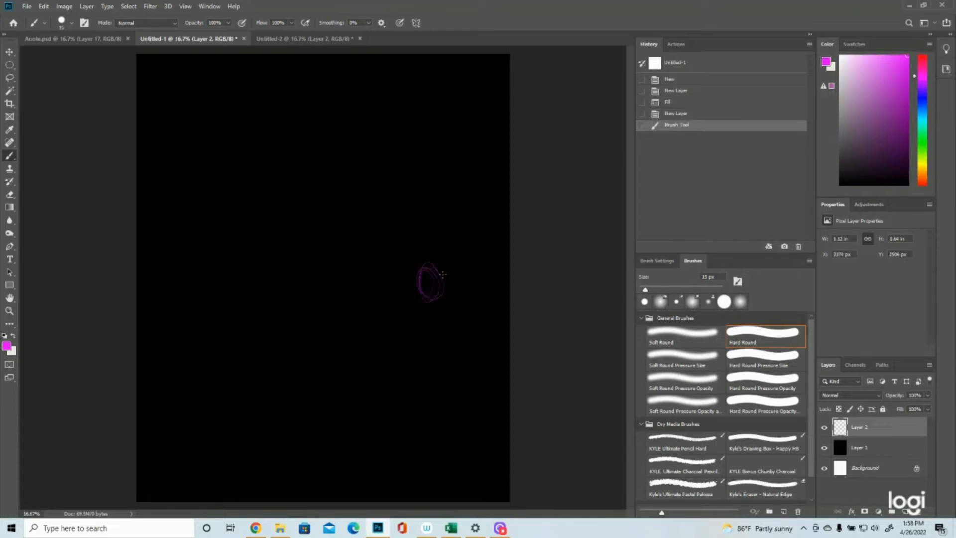
{"action": "left_click", "coordinate": [670, 114]}
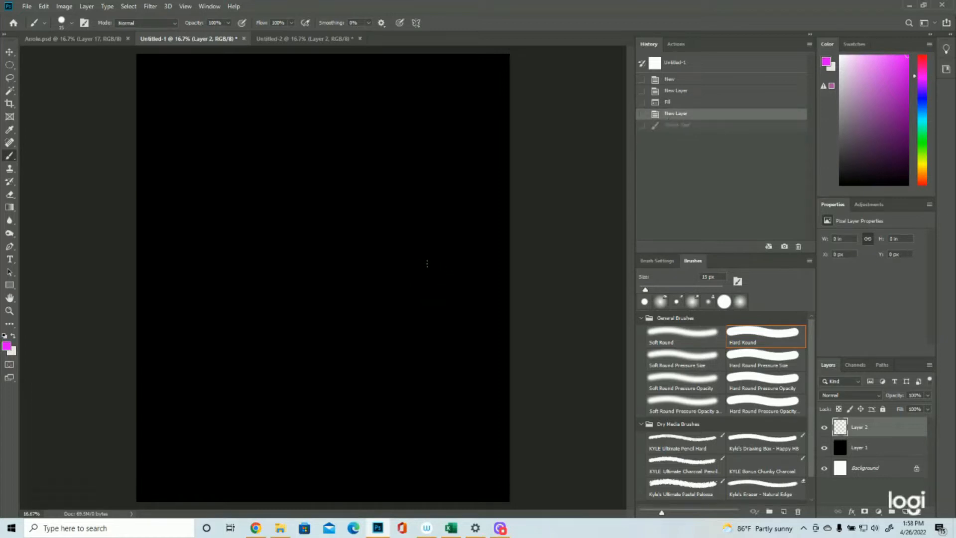
{"action": "left_click", "coordinate": [427, 263]}
{"action": "left_click", "coordinate": [435, 260]}
{"action": "left_click", "coordinate": [443, 264]}
{"action": "left_click", "coordinate": [451, 274]}
{"action": "left_click", "coordinate": [447, 283]}
{"action": "left_click", "coordinate": [442, 298]}
{"action": "left_click_drag", "start_coordinate": [443, 297], "coordinate": [436, 301]}
{"action": "left_click_drag", "start_coordinate": [429, 263], "coordinate": [423, 271]}
{"action": "mouse_move", "coordinate": [422, 274]}
{"action": "left_mouse_down"}
{"action": "mouse_move", "coordinate": [425, 282]}
{"action": "mouse_move", "coordinate": [428, 261]}
{"action": "mouse_move", "coordinate": [428, 293]}
{"action": "left_mouse_up"}
{"action": "left_click_drag", "start_coordinate": [428, 295], "coordinate": [437, 300]}
{"action": "mouse_move", "coordinate": [448, 264]}
{"action": "left_mouse_down"}
{"action": "mouse_move", "coordinate": [439, 299]}
{"action": "mouse_move", "coordinate": [449, 288]}
{"action": "left_mouse_up"}
{"action": "left_click_drag", "start_coordinate": [451, 273], "coordinate": [447, 294]}
{"action": "mouse_move", "coordinate": [432, 259]}
{"action": "left_mouse_down"}
{"action": "mouse_move", "coordinate": [423, 276]}
{"action": "mouse_move", "coordinate": [433, 298]}
{"action": "left_mouse_up"}
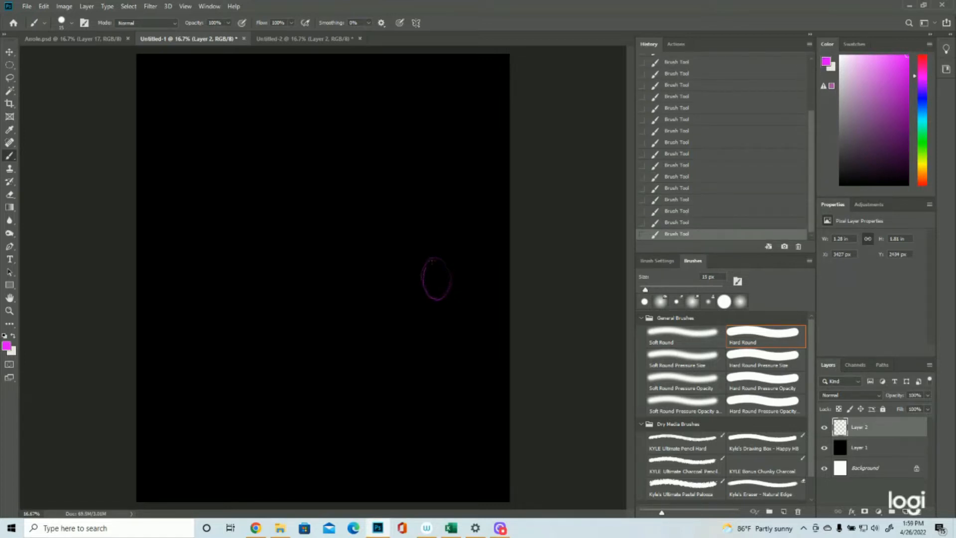
{"action": "mouse_move", "coordinate": [426, 266]}
{"action": "left_mouse_down"}
{"action": "mouse_move", "coordinate": [454, 274]}
{"action": "mouse_move", "coordinate": [437, 251]}
{"action": "mouse_move", "coordinate": [423, 289]}
{"action": "mouse_move", "coordinate": [445, 269]}
{"action": "mouse_move", "coordinate": [448, 290]}
{"action": "left_mouse_up"}
Step: Sketch a matching oval eye outline in the left half of the canvas, level with the right eye
{"action": "left_click", "coordinate": [221, 278]}
{"action": "left_click_drag", "start_coordinate": [239, 261], "coordinate": [243, 297]}
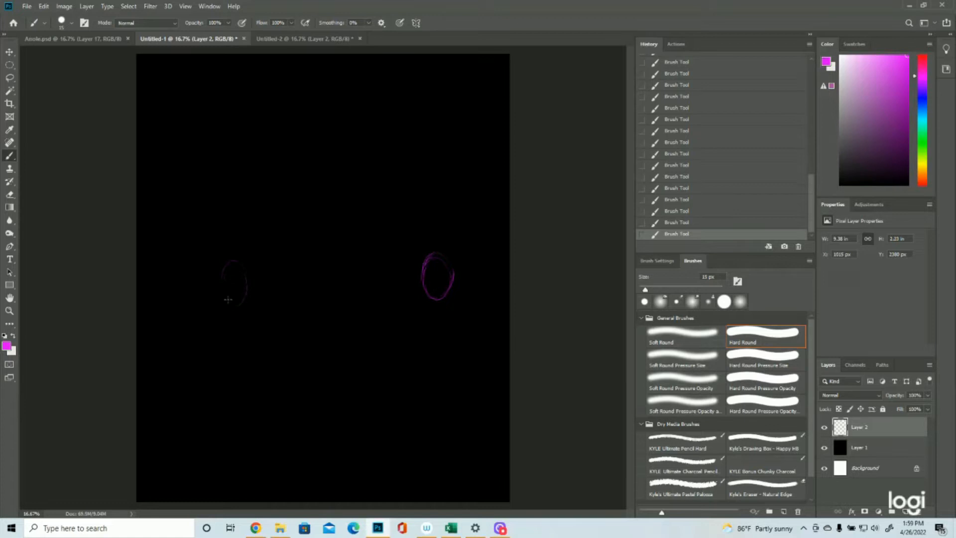
{"action": "left_click_drag", "start_coordinate": [237, 259], "coordinate": [241, 301]}
{"action": "left_click_drag", "start_coordinate": [226, 265], "coordinate": [226, 300]}
{"action": "left_click_drag", "start_coordinate": [227, 266], "coordinate": [222, 280]}
{"action": "left_click_drag", "start_coordinate": [224, 257], "coordinate": [215, 266]}
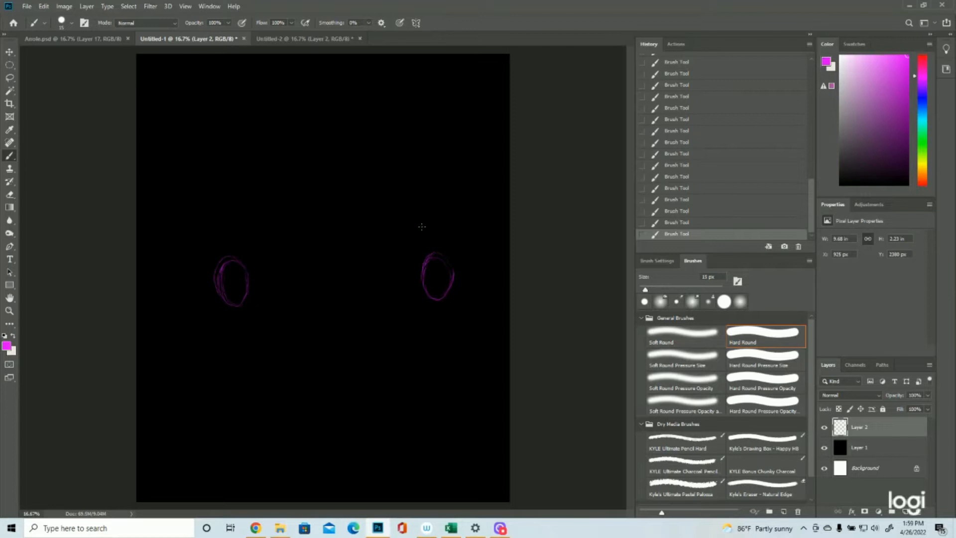
Step: Sketch brow arcs above both eyes and the outer face contours running from the forehead down to the cheeks
{"action": "left_click_drag", "start_coordinate": [453, 221], "coordinate": [461, 231]}
{"action": "mouse_move", "coordinate": [250, 230]}
{"action": "left_mouse_down"}
{"action": "mouse_move", "coordinate": [227, 218]}
{"action": "mouse_move", "coordinate": [206, 247]}
{"action": "mouse_move", "coordinate": [220, 234]}
{"action": "mouse_move", "coordinate": [253, 231]}
{"action": "left_mouse_up"}
{"action": "left_click_drag", "start_coordinate": [217, 289], "coordinate": [208, 351]}
{"action": "left_click_drag", "start_coordinate": [461, 291], "coordinate": [479, 361]}
{"action": "left_click_drag", "start_coordinate": [209, 258], "coordinate": [203, 229]}
{"action": "left_click_drag", "start_coordinate": [463, 220], "coordinate": [455, 202]}
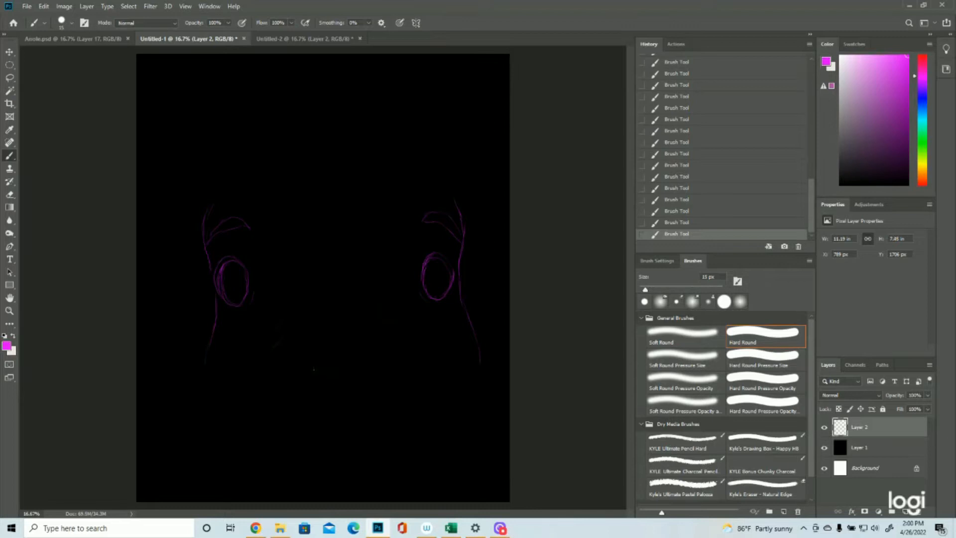
Step: Sketch a V-shaped nose, the vertical line below it and the rounded muzzle on both sides
{"action": "left_click_drag", "start_coordinate": [333, 380], "coordinate": [339, 383]}
{"action": "left_click_drag", "start_coordinate": [365, 370], "coordinate": [347, 386]}
{"action": "mouse_move", "coordinate": [330, 385]}
{"action": "left_mouse_down"}
{"action": "mouse_move", "coordinate": [339, 407]}
{"action": "mouse_move", "coordinate": [343, 387]}
{"action": "mouse_move", "coordinate": [341, 443]}
{"action": "left_mouse_up"}
{"action": "left_click_drag", "start_coordinate": [431, 421], "coordinate": [437, 388]}
{"action": "left_click_drag", "start_coordinate": [314, 453], "coordinate": [276, 452]}
Step: Continue the outer cheek curves downward and sketch the chin beneath the muzzle
{"action": "left_click_drag", "start_coordinate": [478, 343], "coordinate": [479, 376]}
{"action": "left_click_drag", "start_coordinate": [292, 457], "coordinate": [326, 483]}
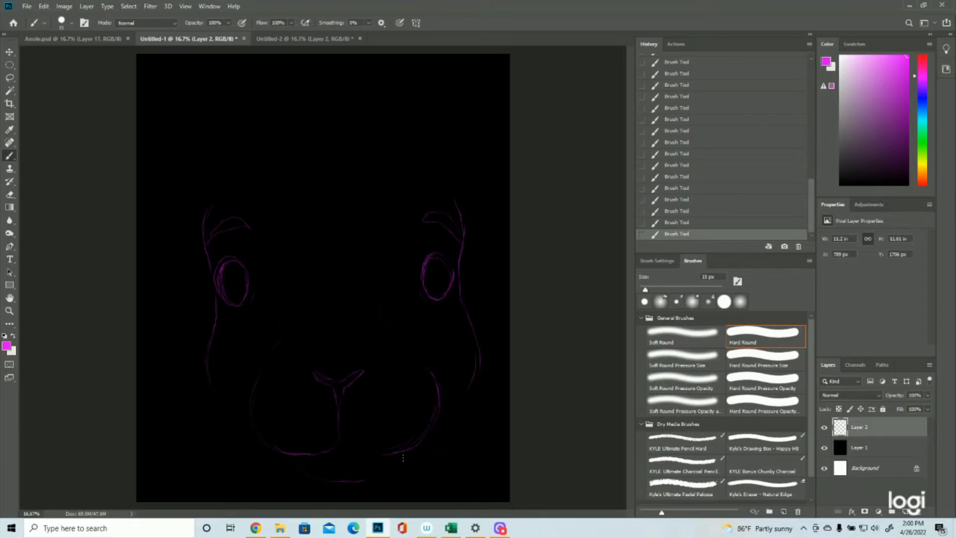
{"action": "left_click_drag", "start_coordinate": [209, 376], "coordinate": [246, 430]}
Step: Lasso and delete the brow arcs and upper head contours above both eyes
{"action": "left_click", "coordinate": [9, 78]}
{"action": "mouse_move", "coordinate": [194, 200]}
{"action": "left_mouse_down"}
{"action": "mouse_move", "coordinate": [249, 203]}
{"action": "mouse_move", "coordinate": [251, 238]}
{"action": "mouse_move", "coordinate": [221, 252]}
{"action": "mouse_move", "coordinate": [205, 280]}
{"action": "mouse_move", "coordinate": [178, 209]}
{"action": "left_mouse_up"}
{"action": "key", "text": "Delete"}
{"action": "key", "text": "ctrl+d"}
{"action": "mouse_move", "coordinate": [412, 210]}
{"action": "left_mouse_down"}
{"action": "mouse_move", "coordinate": [437, 247]}
{"action": "mouse_move", "coordinate": [468, 264]}
{"action": "mouse_move", "coordinate": [469, 204]}
{"action": "mouse_move", "coordinate": [408, 178]}
{"action": "left_mouse_up"}
{"action": "key", "text": "Delete"}
{"action": "key", "text": "ctrl+d"}
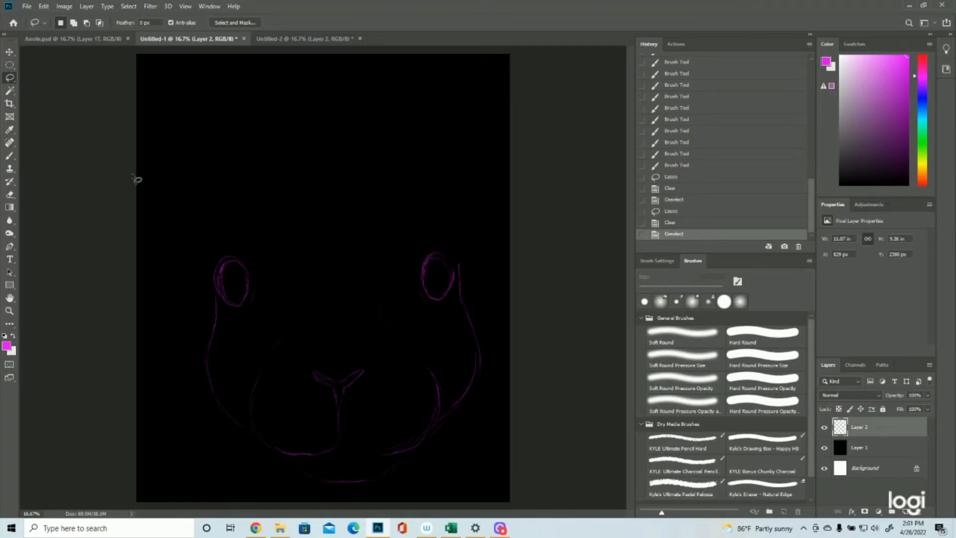
Step: Redraw the upper head contours beside both eyes and the brow arcs above them with the Brush tool
{"action": "left_click", "coordinate": [10, 155]}
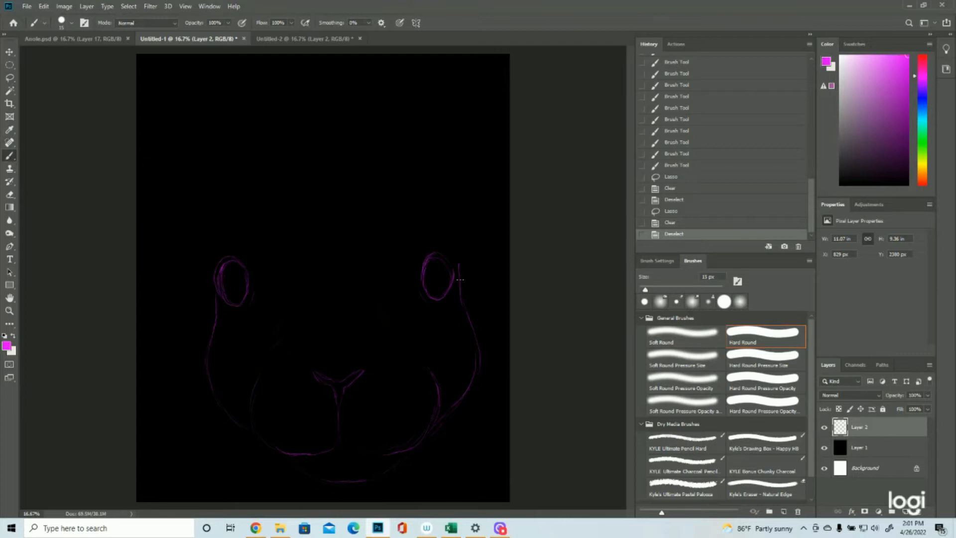
{"action": "mouse_move", "coordinate": [467, 299]}
{"action": "left_mouse_down"}
{"action": "mouse_move", "coordinate": [467, 319]}
{"action": "mouse_move", "coordinate": [458, 216]}
{"action": "left_mouse_up"}
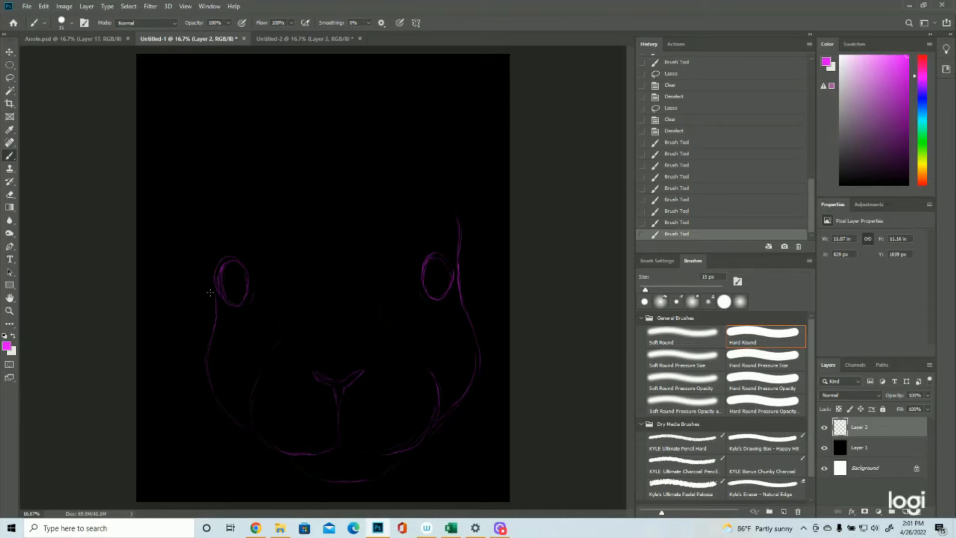
{"action": "mouse_move", "coordinate": [213, 288]}
{"action": "left_mouse_down"}
{"action": "mouse_move", "coordinate": [207, 238]}
{"action": "mouse_move", "coordinate": [209, 259]}
{"action": "mouse_move", "coordinate": [217, 216]}
{"action": "left_mouse_up"}
{"action": "left_click_drag", "start_coordinate": [209, 245], "coordinate": [222, 209]}
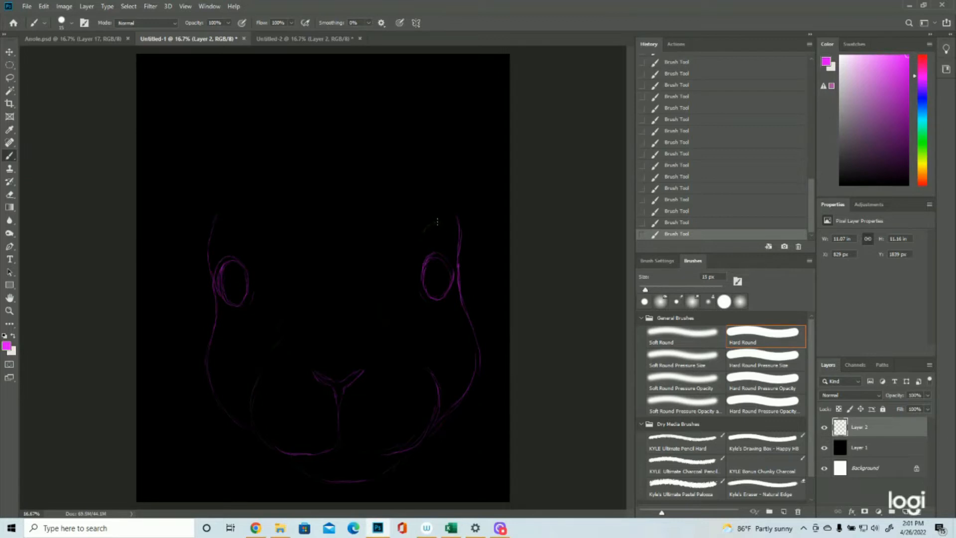
{"action": "left_click_drag", "start_coordinate": [453, 246], "coordinate": [421, 227]}
{"action": "left_click_drag", "start_coordinate": [212, 247], "coordinate": [238, 234]}
Step: Sketch the curved top of the head and short starting lines for both ears
{"action": "left_click_drag", "start_coordinate": [254, 167], "coordinate": [377, 145]}
{"action": "mouse_move", "coordinate": [422, 170]}
{"action": "left_mouse_down"}
{"action": "mouse_move", "coordinate": [431, 136]}
{"action": "mouse_move", "coordinate": [398, 152]}
{"action": "mouse_move", "coordinate": [398, 126]}
{"action": "left_mouse_up"}
{"action": "left_click_drag", "start_coordinate": [268, 161], "coordinate": [242, 118]}
{"action": "left_click_drag", "start_coordinate": [263, 157], "coordinate": [232, 109]}
Step: Scale a duplicate of Layer 2 to about 72% with the original hidden, and center it low on the canvas
{"action": "left_click_drag", "start_coordinate": [879, 432], "coordinate": [905, 510]}
{"action": "left_click", "coordinate": [824, 447]}
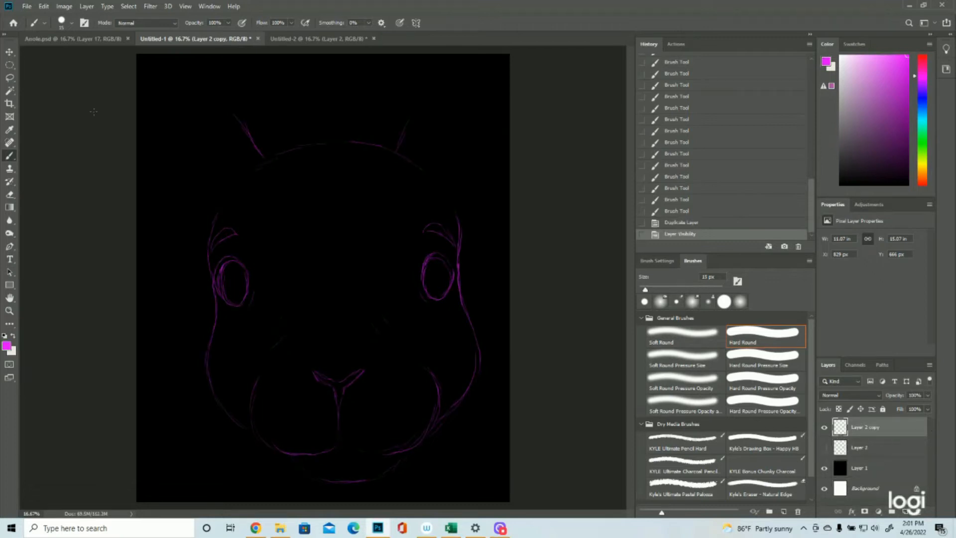
{"action": "left_click", "coordinate": [44, 6]}
{"action": "left_click", "coordinate": [70, 220]}
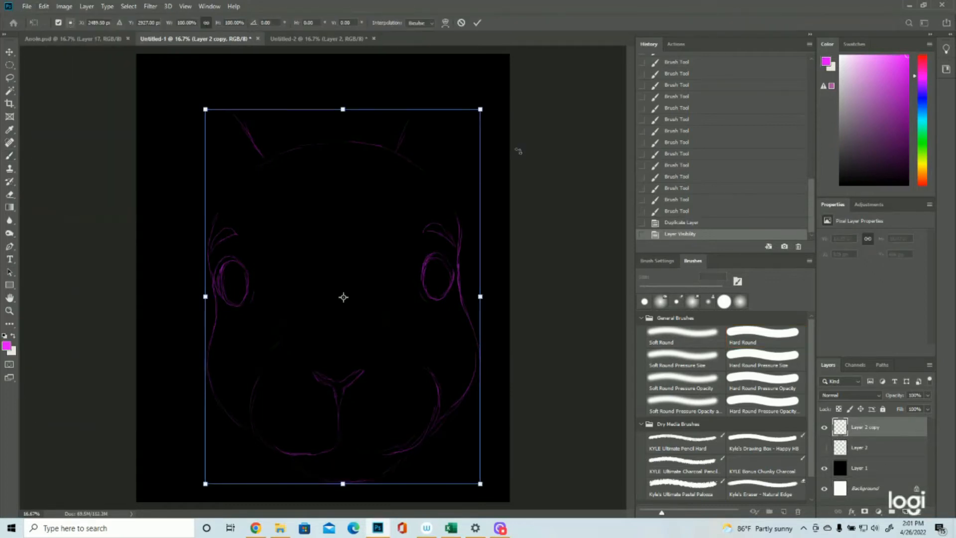
{"action": "left_click_drag", "start_coordinate": [480, 110], "coordinate": [457, 120]}
{"action": "left_click_drag", "start_coordinate": [405, 170], "coordinate": [380, 196]}
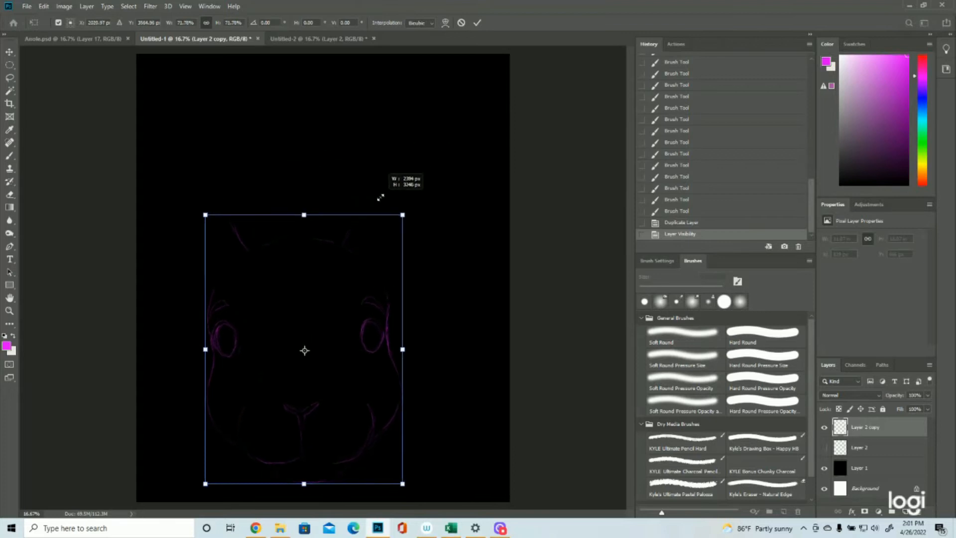
{"action": "mouse_move", "coordinate": [369, 280]}
{"action": "left_mouse_down"}
{"action": "mouse_move", "coordinate": [387, 268]}
{"action": "mouse_move", "coordinate": [382, 277]}
{"action": "left_mouse_up"}
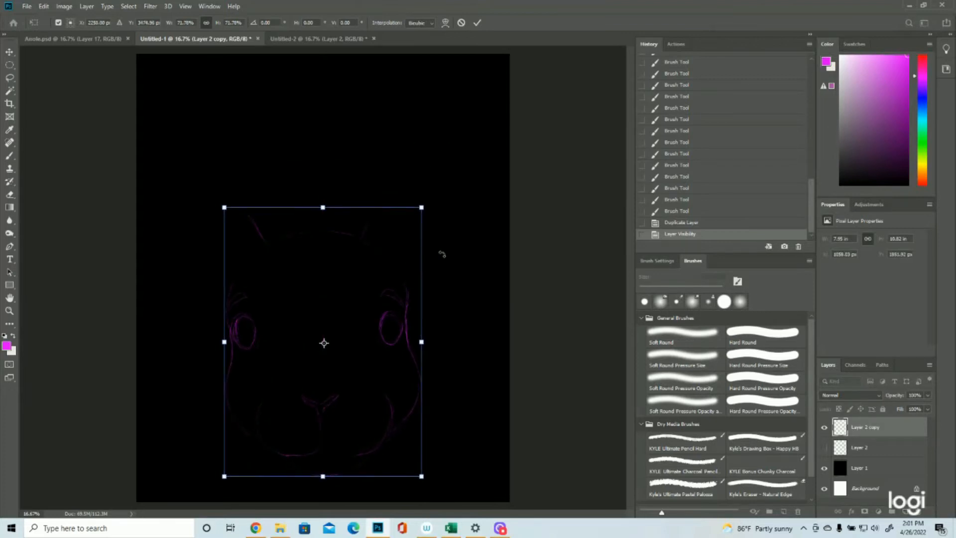
{"action": "key", "text": "Return"}
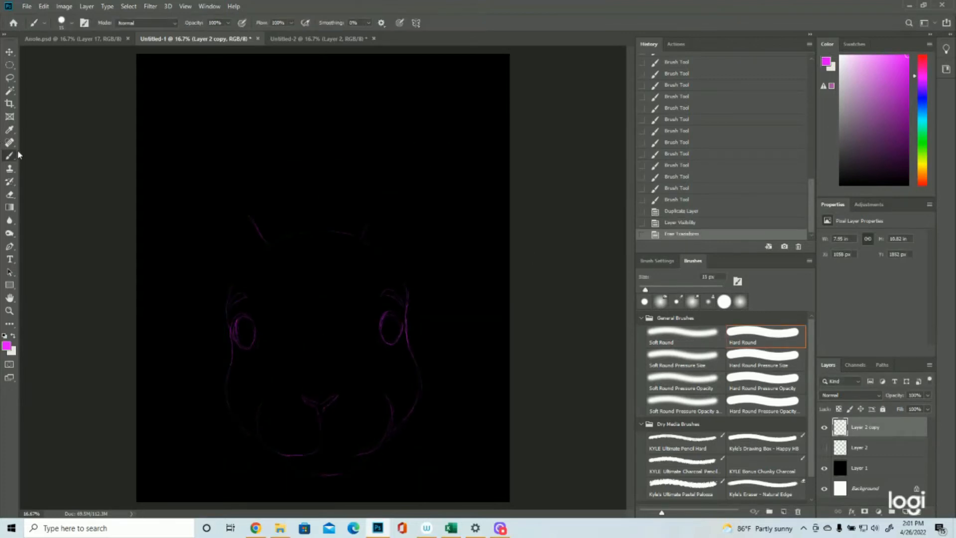
{"action": "left_click_drag", "start_coordinate": [370, 219], "coordinate": [371, 214]}
{"action": "mouse_move", "coordinate": [403, 146]}
{"action": "left_mouse_down"}
{"action": "mouse_move", "coordinate": [428, 93]}
{"action": "mouse_move", "coordinate": [419, 117]}
{"action": "left_mouse_up"}
{"action": "left_click_drag", "start_coordinate": [418, 120], "coordinate": [455, 68]}
{"action": "left_click_drag", "start_coordinate": [454, 69], "coordinate": [468, 60]}
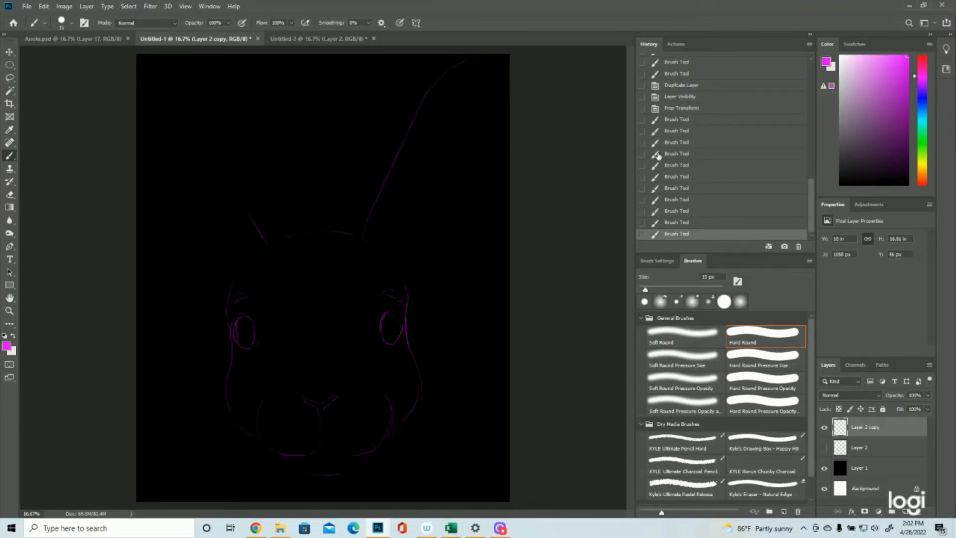
{"action": "left_click", "coordinate": [682, 108]}
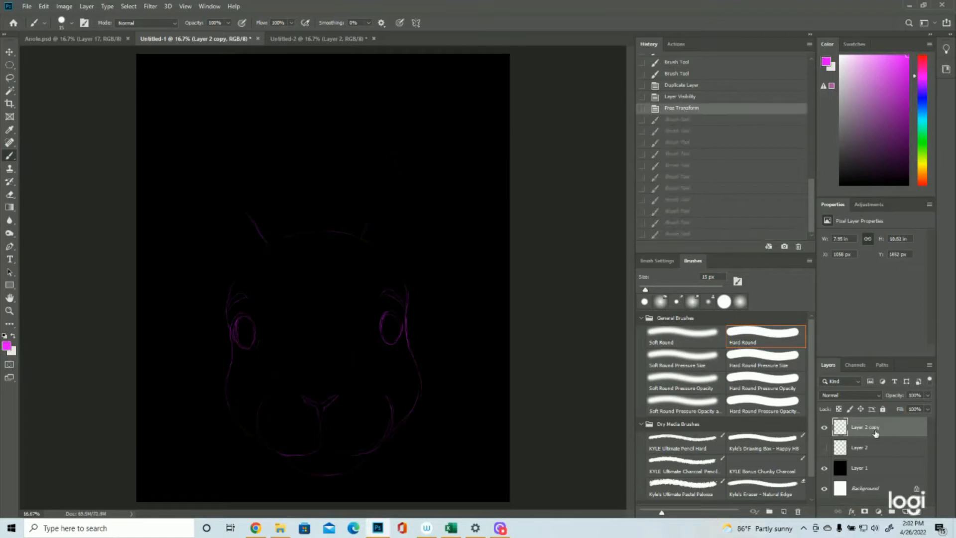
Step: Scale the duplicated head sketch down to about 94% with Free Transform to leave more room for the ears
{"action": "left_click", "coordinate": [44, 6]}
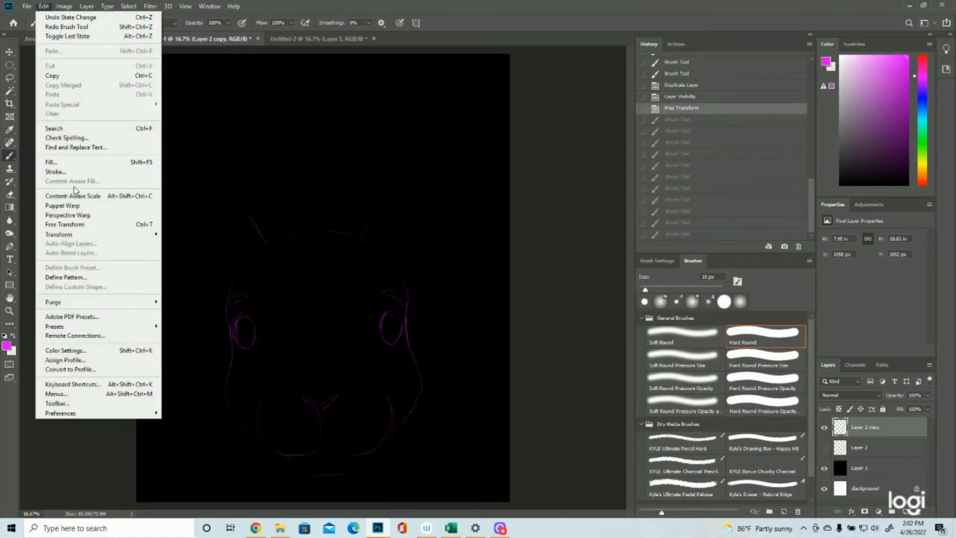
{"action": "left_click", "coordinate": [65, 224]}
{"action": "left_click_drag", "start_coordinate": [420, 208], "coordinate": [386, 239]}
{"action": "key", "text": "Return"}
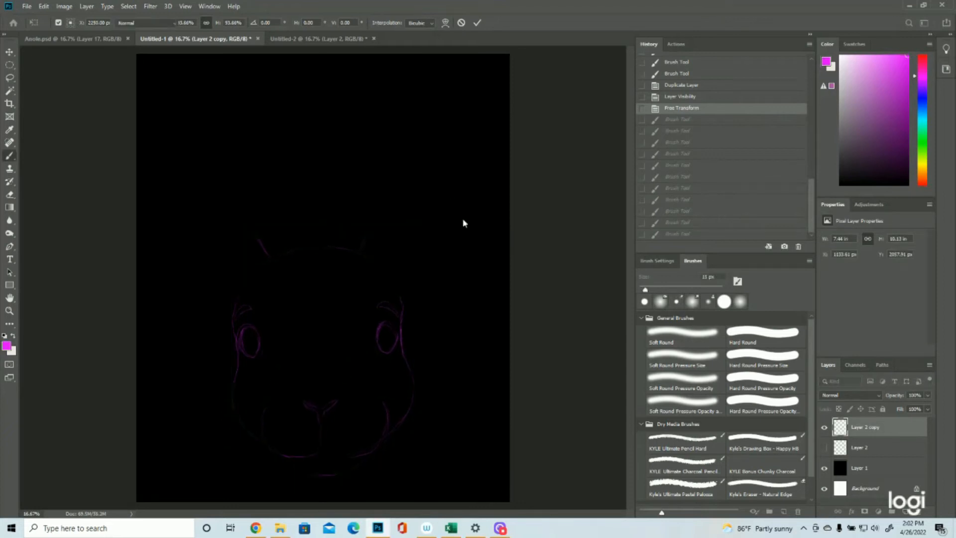
Step: Sketch the long right ear from the top of the head to near the canvas's upper edge and back down
{"action": "left_click_drag", "start_coordinate": [370, 224], "coordinate": [371, 219]}
{"action": "left_click_drag", "start_coordinate": [369, 229], "coordinate": [379, 194]}
{"action": "left_click_drag", "start_coordinate": [376, 203], "coordinate": [389, 171]}
{"action": "mouse_move", "coordinate": [386, 179]}
{"action": "left_mouse_down"}
{"action": "mouse_move", "coordinate": [433, 94]}
{"action": "mouse_move", "coordinate": [421, 112]}
{"action": "left_mouse_up"}
{"action": "left_click_drag", "start_coordinate": [419, 116], "coordinate": [443, 82]}
{"action": "mouse_move", "coordinate": [441, 85]}
{"action": "left_mouse_down"}
{"action": "mouse_move", "coordinate": [471, 65]}
{"action": "mouse_move", "coordinate": [480, 74]}
{"action": "left_mouse_up"}
{"action": "left_click_drag", "start_coordinate": [473, 62], "coordinate": [481, 127]}
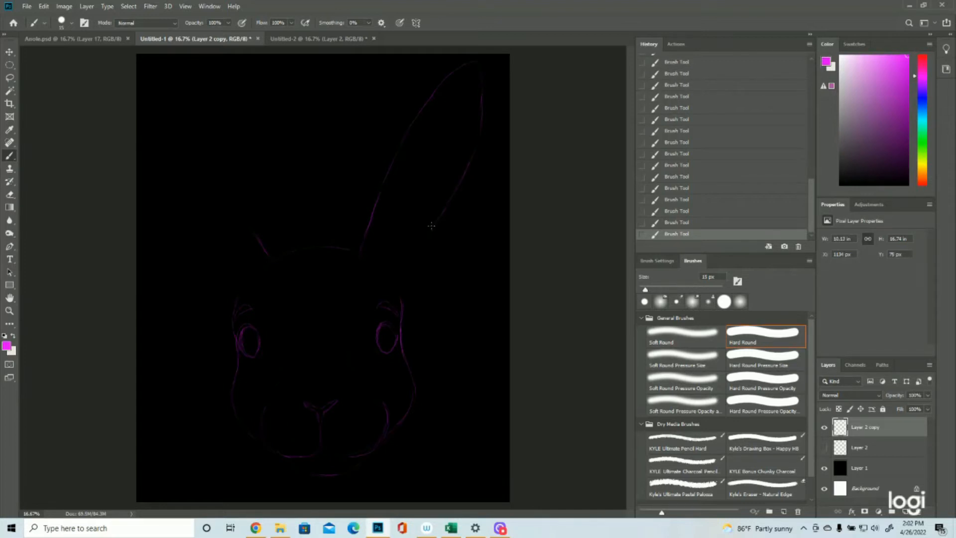
{"action": "left_click_drag", "start_coordinate": [416, 247], "coordinate": [399, 280]}
{"action": "mouse_move", "coordinate": [231, 175]}
{"action": "left_mouse_down"}
{"action": "mouse_move", "coordinate": [168, 90]}
{"action": "mouse_move", "coordinate": [198, 103]}
{"action": "mouse_move", "coordinate": [181, 96]}
{"action": "mouse_move", "coordinate": [187, 109]}
{"action": "mouse_move", "coordinate": [150, 78]}
{"action": "mouse_move", "coordinate": [139, 130]}
{"action": "mouse_move", "coordinate": [141, 88]}
{"action": "left_mouse_up"}
{"action": "left_click_drag", "start_coordinate": [141, 135], "coordinate": [152, 175]}
{"action": "key", "text": "ctrl+z"}
{"action": "key", "text": "ctrl+z"}
{"action": "key", "text": "ctrl+z"}
{"action": "key", "text": "ctrl+z"}
{"action": "key", "text": "ctrl+z"}
{"action": "key", "text": "ctrl+z"}
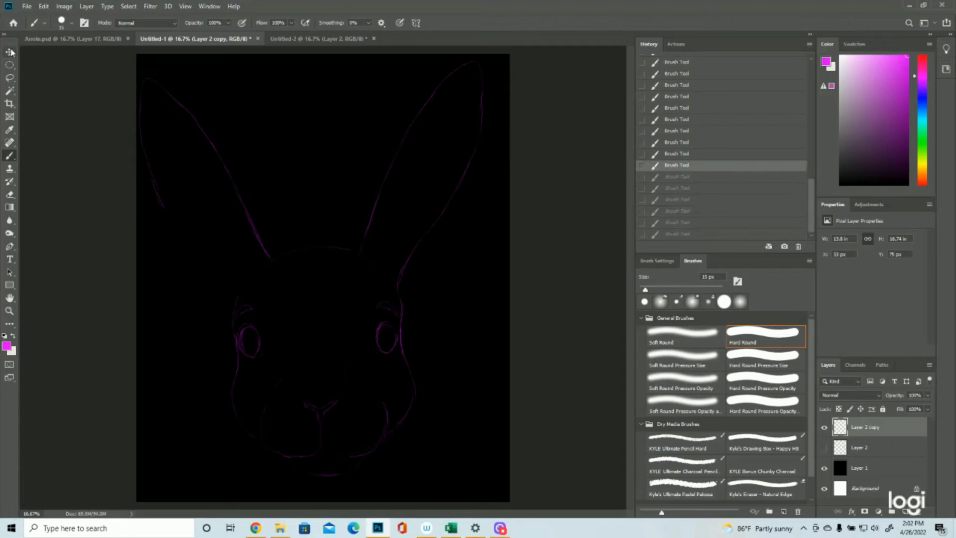
{"action": "left_click", "coordinate": [11, 52]}
{"action": "left_click_drag", "start_coordinate": [331, 186], "coordinate": [343, 186]}
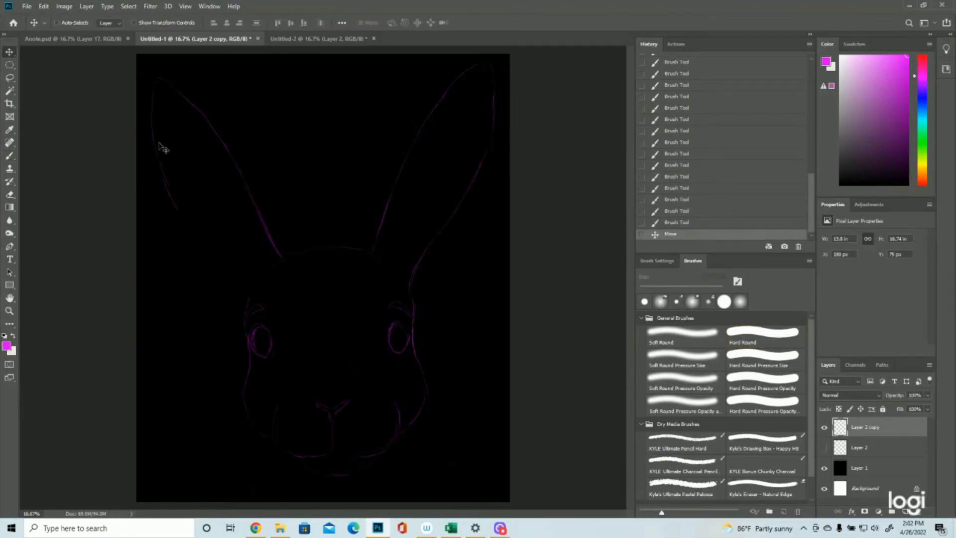
{"action": "left_click", "coordinate": [687, 144]}
{"action": "scroll", "coordinate": [700, 149], "scroll_direction": "up", "scroll_amount": 3}
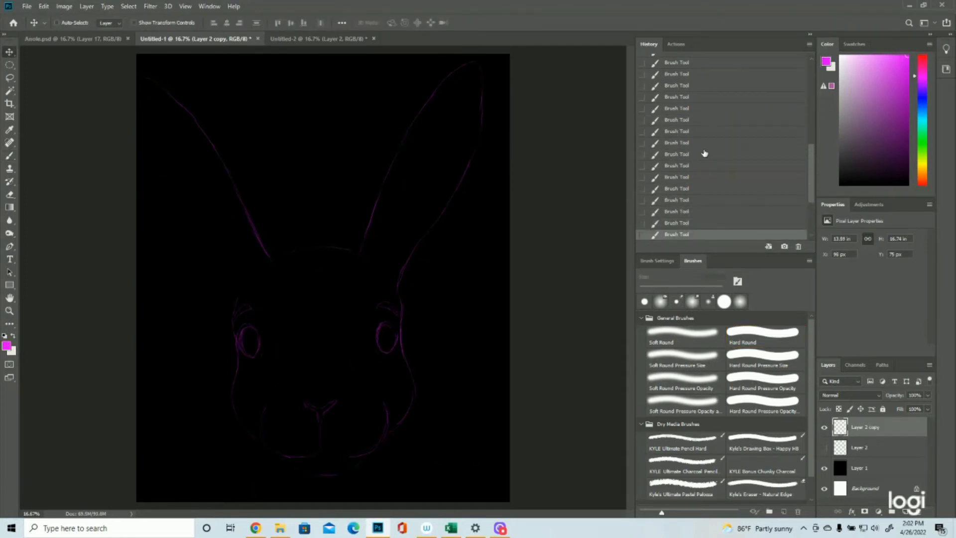
{"action": "left_click", "coordinate": [695, 112]}
Step: Move the sketch toward the right edge of the canvas and draw the long left ear
{"action": "left_click_drag", "start_coordinate": [291, 169], "coordinate": [314, 165]}
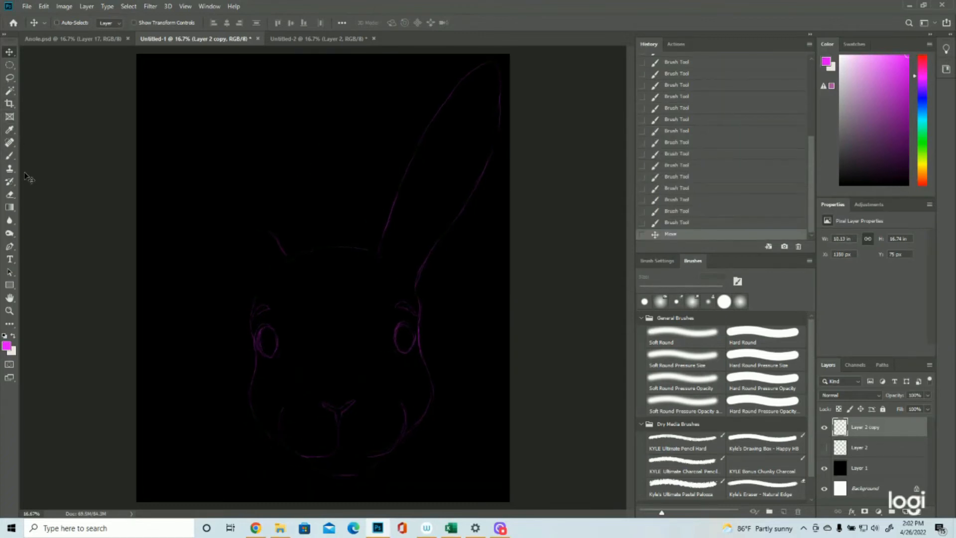
{"action": "left_click", "coordinate": [10, 155]}
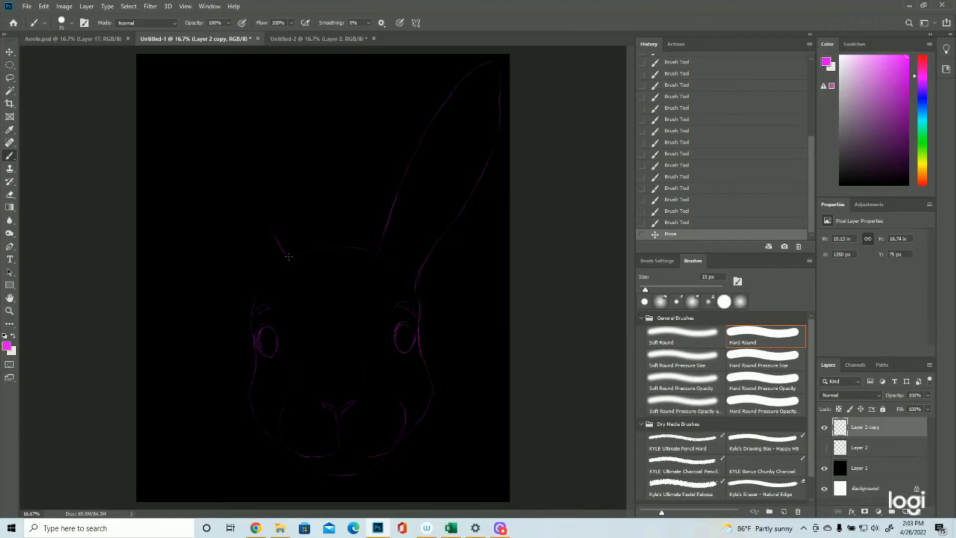
{"action": "mouse_move", "coordinate": [279, 243]}
{"action": "left_mouse_down"}
{"action": "mouse_move", "coordinate": [290, 260]}
{"action": "mouse_move", "coordinate": [277, 242]}
{"action": "left_mouse_up"}
{"action": "left_click_drag", "start_coordinate": [286, 254], "coordinate": [274, 235]}
{"action": "mouse_move", "coordinate": [283, 250]}
{"action": "left_mouse_down"}
{"action": "mouse_move", "coordinate": [245, 162]}
{"action": "mouse_move", "coordinate": [264, 207]}
{"action": "mouse_move", "coordinate": [244, 167]}
{"action": "left_mouse_up"}
{"action": "mouse_move", "coordinate": [252, 187]}
{"action": "left_mouse_down"}
{"action": "mouse_move", "coordinate": [218, 112]}
{"action": "mouse_move", "coordinate": [234, 143]}
{"action": "mouse_move", "coordinate": [167, 69]}
{"action": "left_mouse_up"}
{"action": "mouse_move", "coordinate": [176, 72]}
{"action": "left_mouse_down"}
{"action": "mouse_move", "coordinate": [155, 61]}
{"action": "mouse_move", "coordinate": [148, 76]}
{"action": "mouse_move", "coordinate": [158, 61]}
{"action": "mouse_move", "coordinate": [149, 105]}
{"action": "left_mouse_up"}
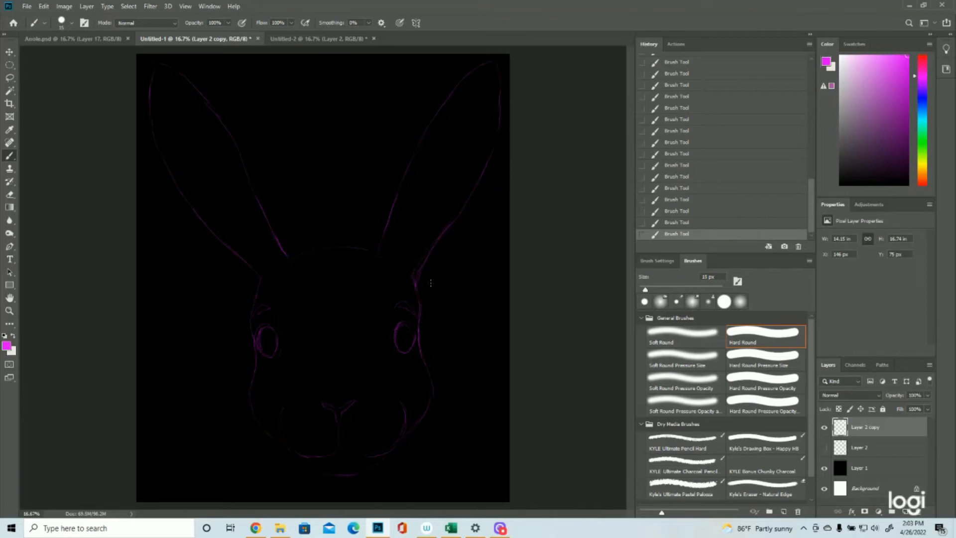
Step: Erase stray lines at the ear bases and redraw the joints between the ears and the head
{"action": "left_click_drag", "start_coordinate": [428, 256], "coordinate": [437, 255]}
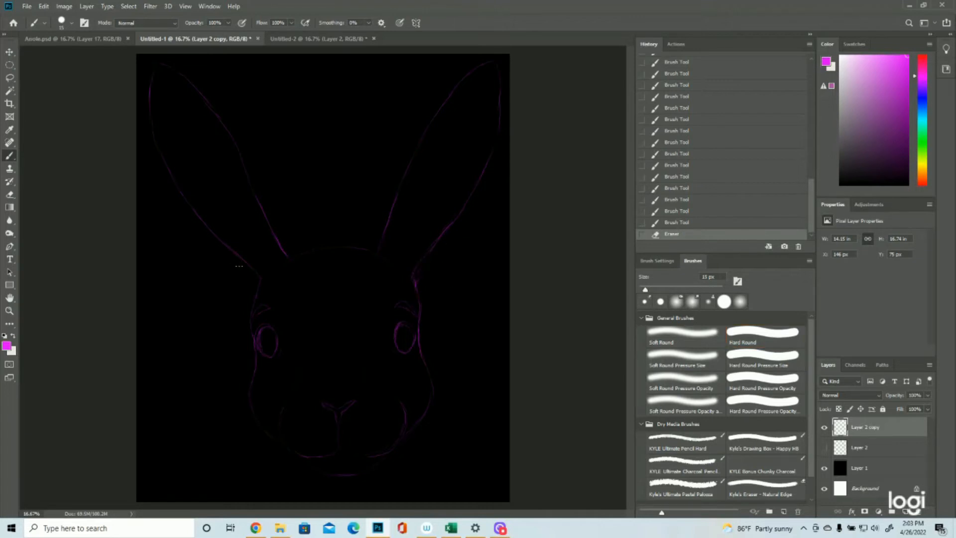
{"action": "left_click_drag", "start_coordinate": [260, 280], "coordinate": [261, 280]}
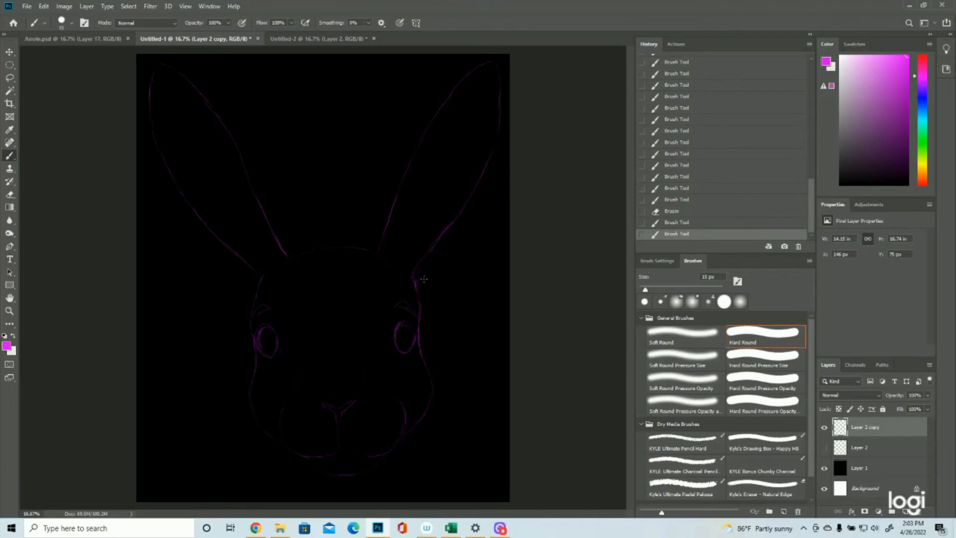
{"action": "left_click_drag", "start_coordinate": [408, 273], "coordinate": [405, 274]}
{"action": "left_click_drag", "start_coordinate": [405, 275], "coordinate": [404, 273]}
{"action": "left_click_drag", "start_coordinate": [268, 274], "coordinate": [256, 302]}
Step: Sketch inner contour lines inside both ears
{"action": "mouse_move", "coordinate": [472, 98]}
{"action": "left_mouse_down"}
{"action": "mouse_move", "coordinate": [505, 90]}
{"action": "mouse_move", "coordinate": [488, 103]}
{"action": "mouse_move", "coordinate": [483, 90]}
{"action": "mouse_move", "coordinate": [410, 248]}
{"action": "left_mouse_up"}
{"action": "left_click_drag", "start_coordinate": [481, 80], "coordinate": [480, 94]}
{"action": "left_click_drag", "start_coordinate": [482, 80], "coordinate": [480, 97]}
{"action": "mouse_move", "coordinate": [207, 142]}
{"action": "left_mouse_down"}
{"action": "mouse_move", "coordinate": [167, 80]}
{"action": "mouse_move", "coordinate": [169, 107]}
{"action": "mouse_move", "coordinate": [203, 170]}
{"action": "mouse_move", "coordinate": [272, 264]}
{"action": "left_mouse_up"}
Step: Sketch a smaller inner oval inside the right eye at a closer zoom
{"action": "left_click", "coordinate": [9, 311]}
{"action": "mouse_move", "coordinate": [436, 352]}
{"action": "left_mouse_down"}
{"action": "mouse_move", "coordinate": [414, 352]}
{"action": "mouse_move", "coordinate": [443, 352]}
{"action": "left_mouse_up"}
{"action": "left_click_drag", "start_coordinate": [371, 255], "coordinate": [388, 259]}
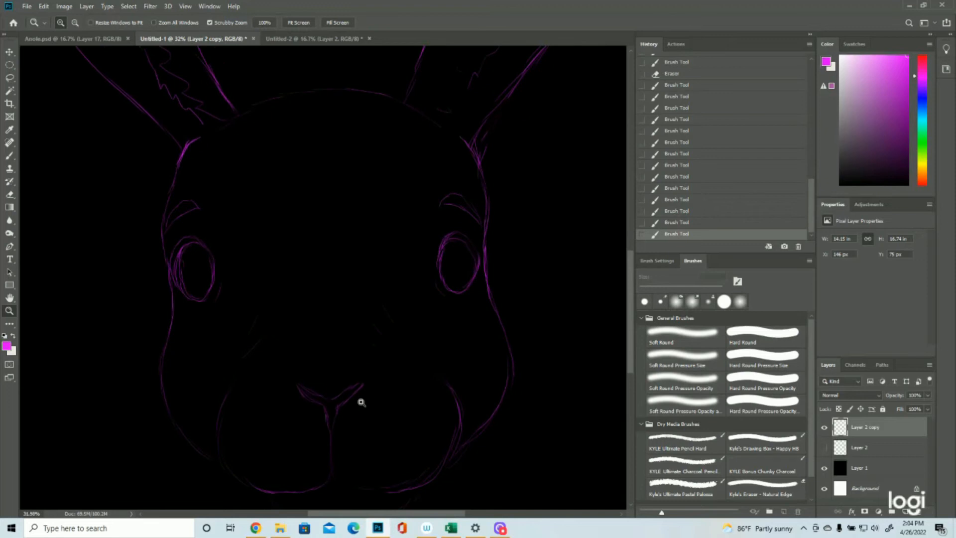
{"action": "left_click", "coordinate": [9, 156]}
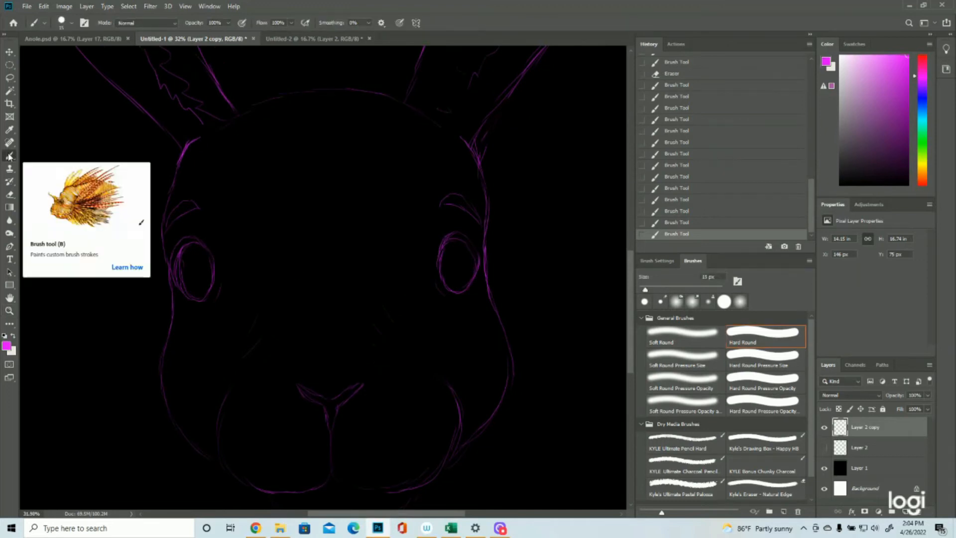
{"action": "left_click_drag", "start_coordinate": [442, 259], "coordinate": [446, 273]}
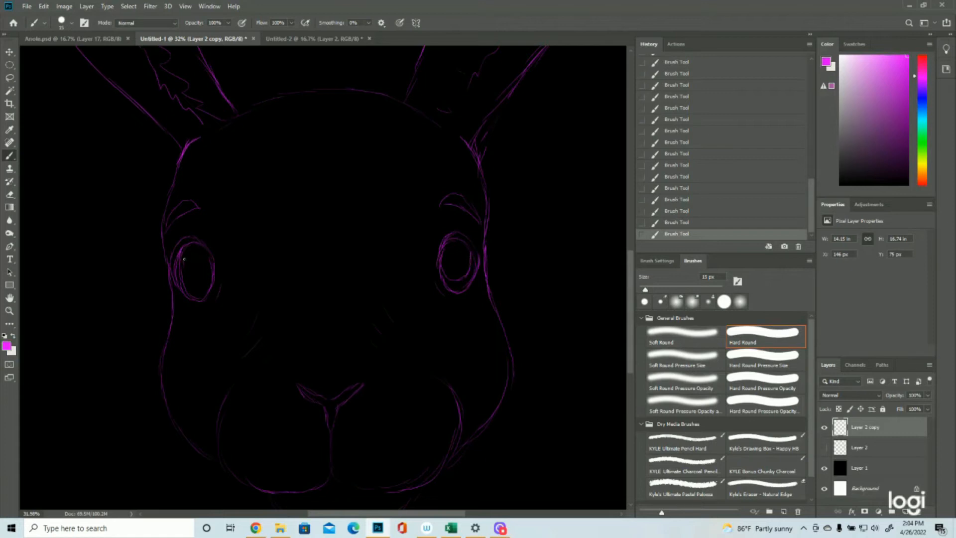
Step: Sketch the first inner oval strokes inside the left eye, erase stray marks, and step back the last few brush strokes
{"action": "right_click", "coordinate": [214, 327]}
{"action": "left_click", "coordinate": [186, 263]}
{"action": "mouse_move", "coordinate": [182, 282]}
{"action": "left_mouse_down"}
{"action": "mouse_move", "coordinate": [185, 274]}
{"action": "mouse_move", "coordinate": [191, 292]}
{"action": "mouse_move", "coordinate": [187, 274]}
{"action": "left_mouse_up"}
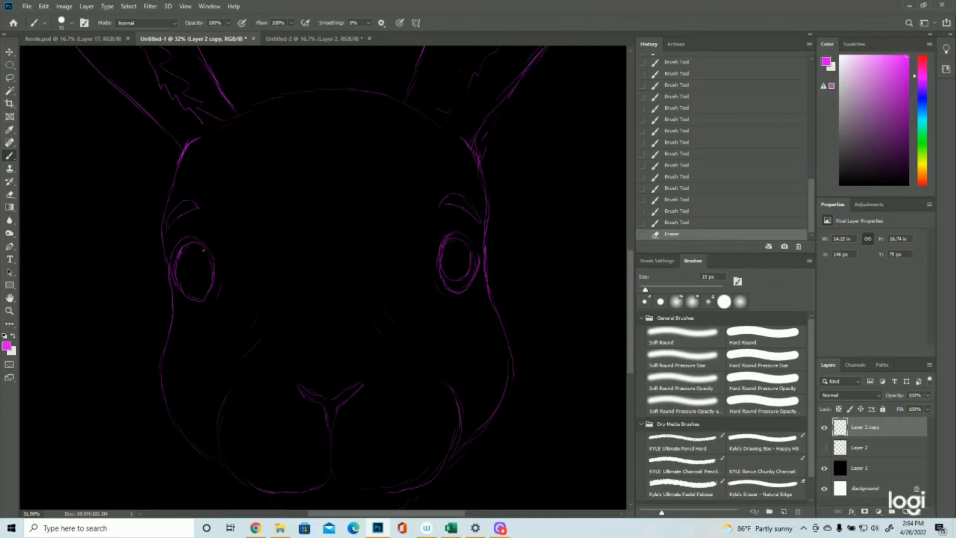
{"action": "left_click_drag", "start_coordinate": [208, 250], "coordinate": [204, 275]}
{"action": "left_click_drag", "start_coordinate": [206, 269], "coordinate": [201, 260]}
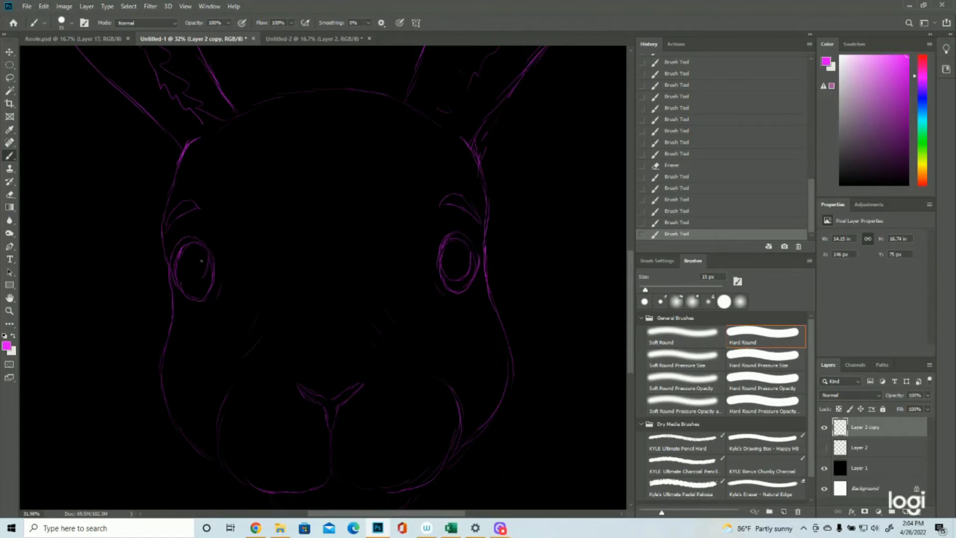
{"action": "left_click", "coordinate": [690, 212]}
{"action": "left_click", "coordinate": [687, 200]}
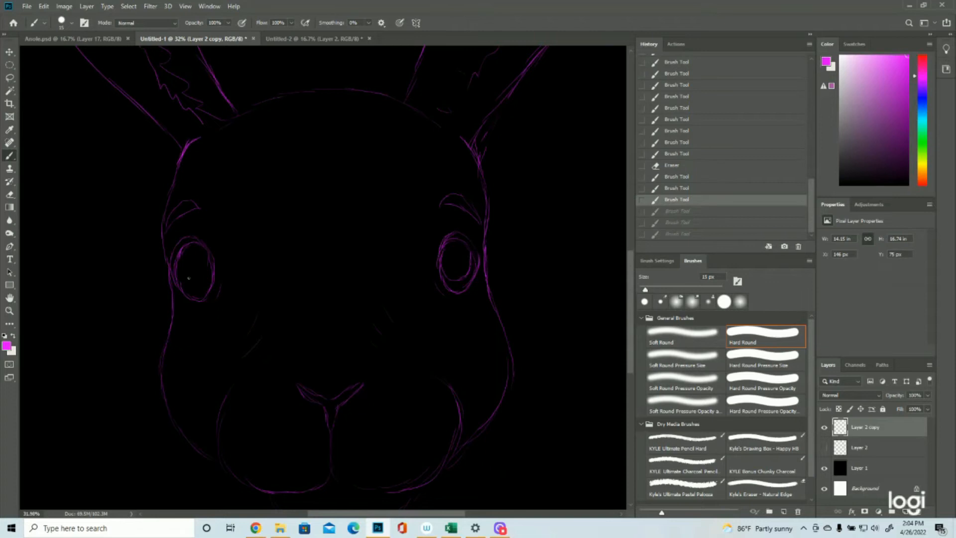
Step: Complete the smaller inner oval inside the left eye with short magenta strokes along its sides and lower edge
{"action": "left_click_drag", "start_coordinate": [177, 265], "coordinate": [181, 279]}
{"action": "mouse_move", "coordinate": [179, 265]}
{"action": "left_mouse_down"}
{"action": "mouse_move", "coordinate": [182, 281]}
{"action": "mouse_move", "coordinate": [203, 282]}
{"action": "left_mouse_up"}
{"action": "left_click_drag", "start_coordinate": [208, 273], "coordinate": [201, 286]}
{"action": "left_click_drag", "start_coordinate": [209, 273], "coordinate": [204, 283]}
{"action": "left_click_drag", "start_coordinate": [210, 268], "coordinate": [208, 277]}
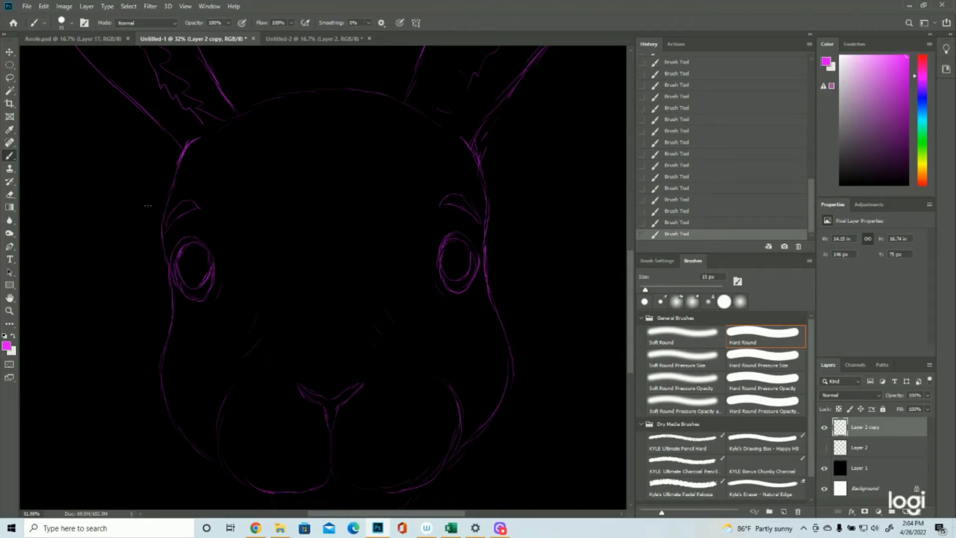
{"action": "left_click_drag", "start_coordinate": [200, 283], "coordinate": [204, 275]}
{"action": "key", "text": "z"}
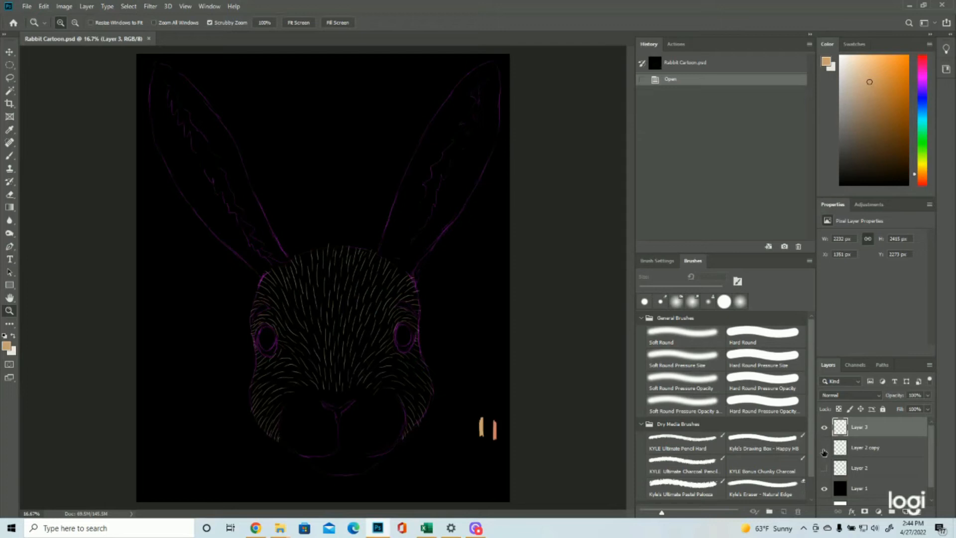
Step: Toggle the visibility of Layer 2 copy to check its contents, and nudge that layer's magenta rabbit sketch down the canvas
{"action": "left_click", "coordinate": [825, 448]}
{"action": "left_click", "coordinate": [825, 448]}
{"action": "left_click", "coordinate": [873, 450]}
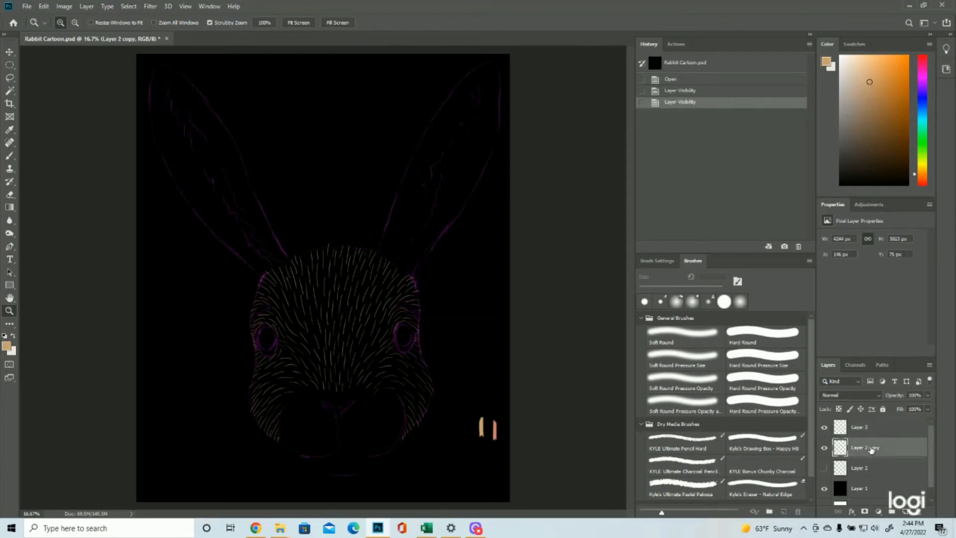
{"action": "left_click", "coordinate": [10, 52]}
{"action": "key", "text": "shift+Down"}
{"action": "key", "text": "shift+Down"}
{"action": "key", "text": "shift+Down"}
{"action": "key", "text": "shift+Down"}
{"action": "key", "text": "shift+Down"}
{"action": "key", "text": "shift+Down"}
{"action": "key", "text": "shift+Down"}
{"action": "key", "text": "shift+Down"}
{"action": "key", "text": "shift+Down"}
{"action": "key", "text": "shift+Down"}
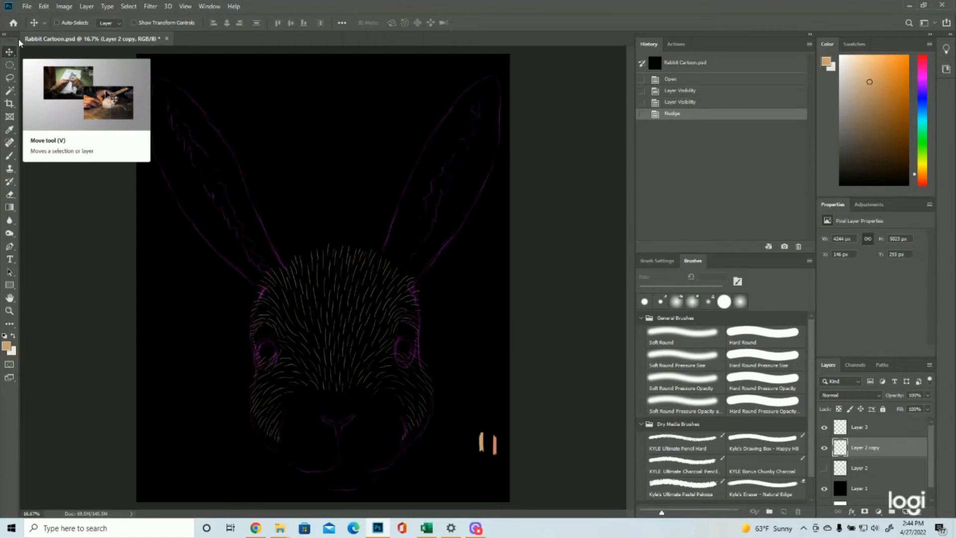
Step: Nudge the fur strokes on Layer 3 down in large increments to match the lowered head sketch
{"action": "key", "text": "alt+bracketright"}
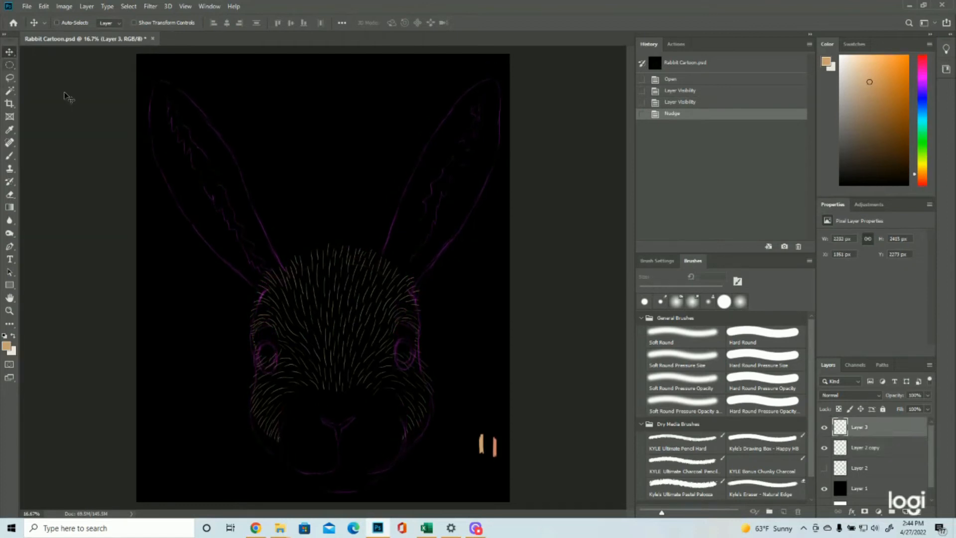
{"action": "key", "text": "shift+Down"}
{"action": "key", "text": "shift+Down"}
{"action": "key", "text": "shift+Down"}
{"action": "key", "text": "shift+Down"}
{"action": "key", "text": "shift+Down"}
{"action": "key", "text": "shift+Down"}
{"action": "key", "text": "shift+Down"}
{"action": "key", "text": "shift+Down"}
{"action": "key", "text": "shift+Down"}
{"action": "key", "text": "shift+Down"}
{"action": "key", "text": "shift+Down"}
{"action": "key", "text": "shift+Down"}
{"action": "key", "text": "shift+Down"}
{"action": "key", "text": "shift+Down"}
{"action": "key", "text": "shift+Down"}
{"action": "key", "text": "shift+Down"}
{"action": "key", "text": "shift+Down"}
{"action": "key", "text": "shift+Down"}
{"action": "key", "text": "shift+Down"}
{"action": "key", "text": "shift+Down"}
{"action": "key", "text": "shift+Down"}
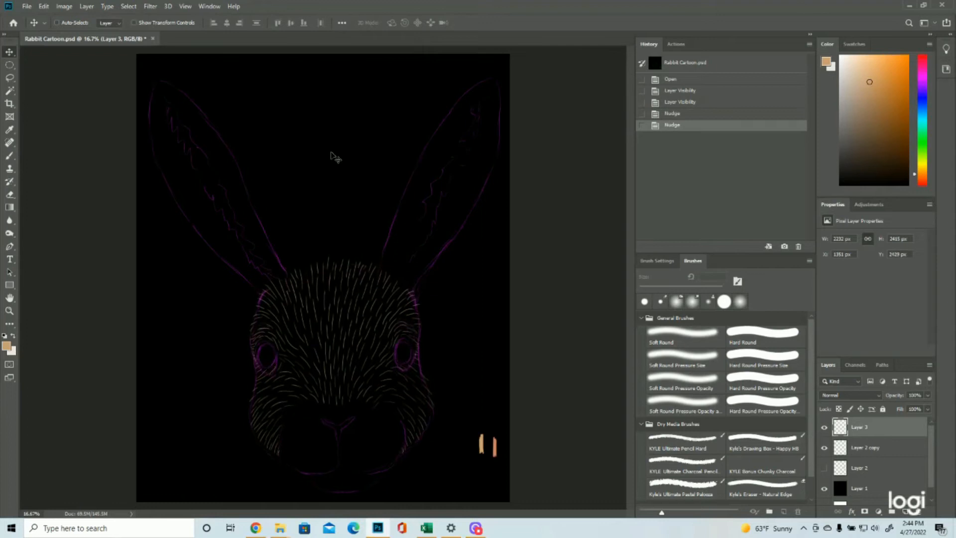
{"action": "key", "text": "shift+Down"}
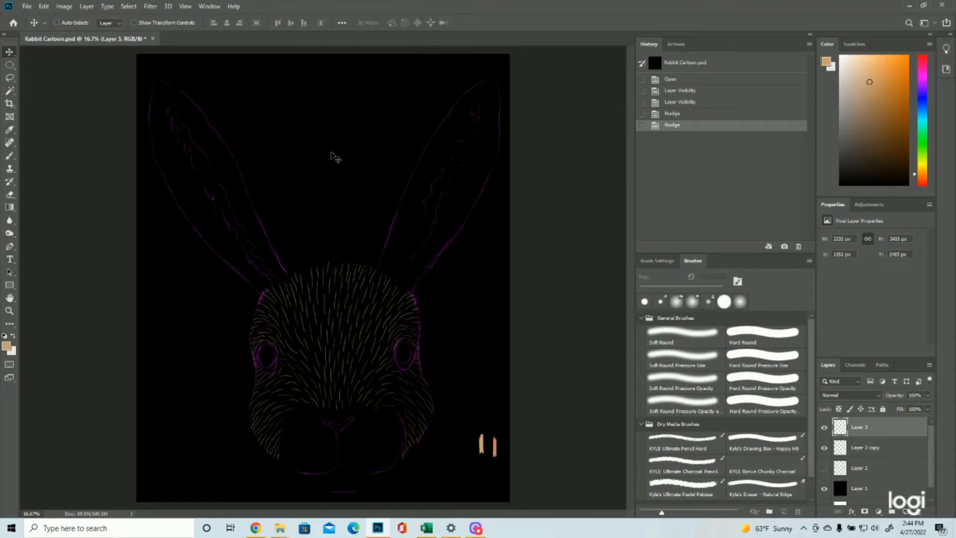
Step: Nudge the Layer 3 fur strokes slightly up to align them with the right eye and check the fit around the head
{"action": "left_click", "coordinate": [9, 310]}
{"action": "left_click_drag", "start_coordinate": [408, 342], "coordinate": [474, 346]}
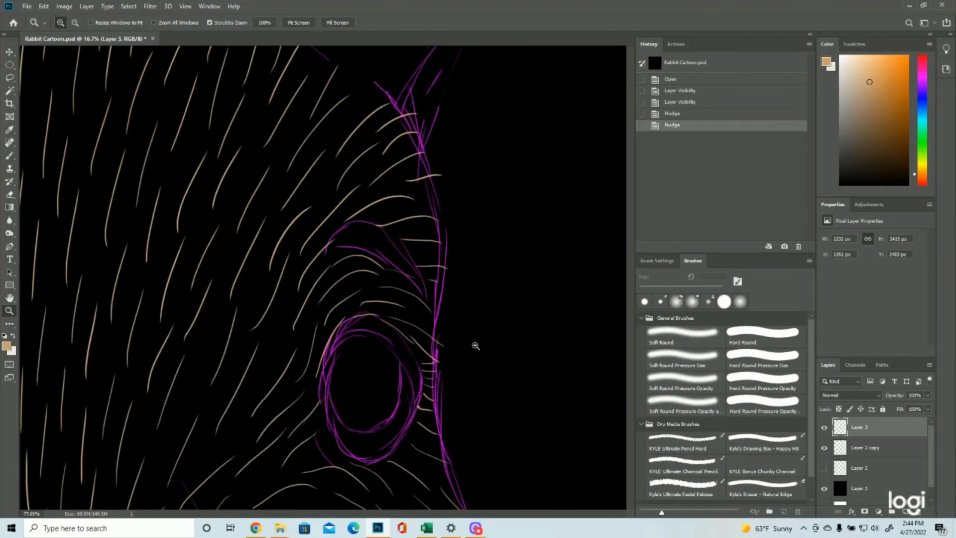
{"action": "left_click", "coordinate": [9, 52]}
{"action": "key", "text": "Up"}
{"action": "key", "text": "Up"}
{"action": "key", "text": "Up"}
{"action": "key", "text": "Up"}
{"action": "key", "text": "Up"}
{"action": "key", "text": "Up"}
{"action": "key", "text": "Up"}
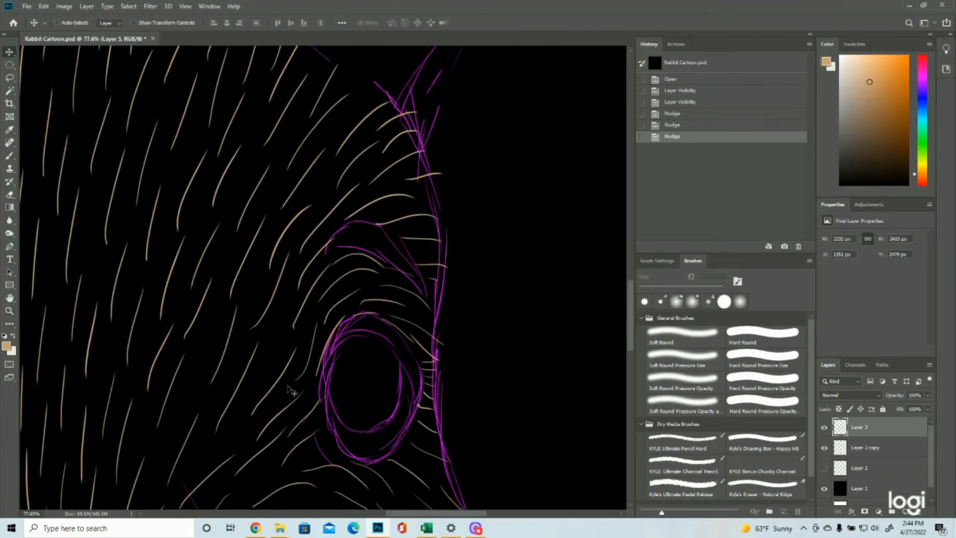
{"action": "key", "text": "z"}
{"action": "left_click_drag", "start_coordinate": [465, 301], "coordinate": [433, 297]}
{"action": "left_click_drag", "start_coordinate": [201, 304], "coordinate": [239, 294]}
{"action": "left_click_drag", "start_coordinate": [376, 264], "coordinate": [310, 265]}
{"action": "key", "text": "ctrl+plus"}
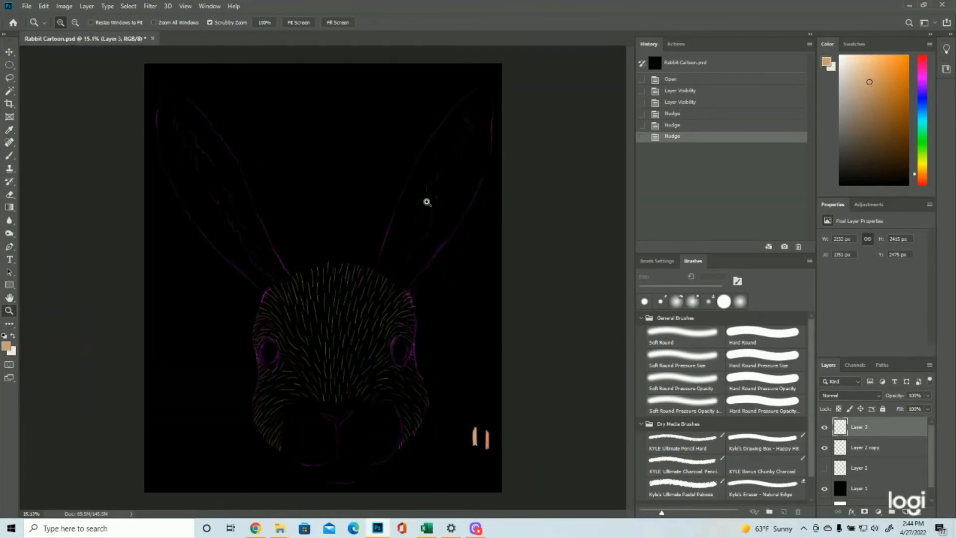
Step: Set the foreground colour to bright magenta and ready the 15 px Hard Round brush on Layer 2 copy
{"action": "left_click", "coordinate": [6, 345]}
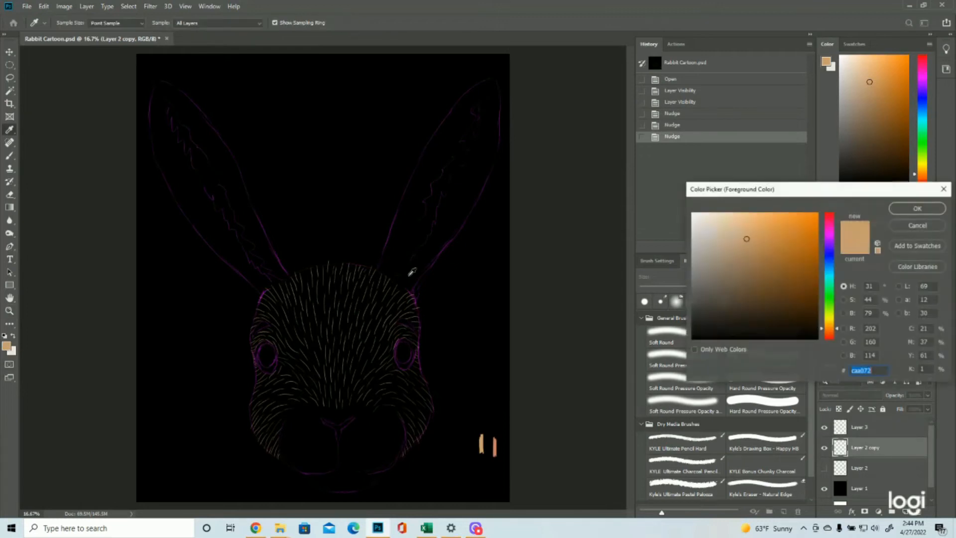
{"action": "left_click", "coordinate": [831, 233]}
{"action": "left_click", "coordinate": [816, 214]}
{"action": "left_click", "coordinate": [892, 211]}
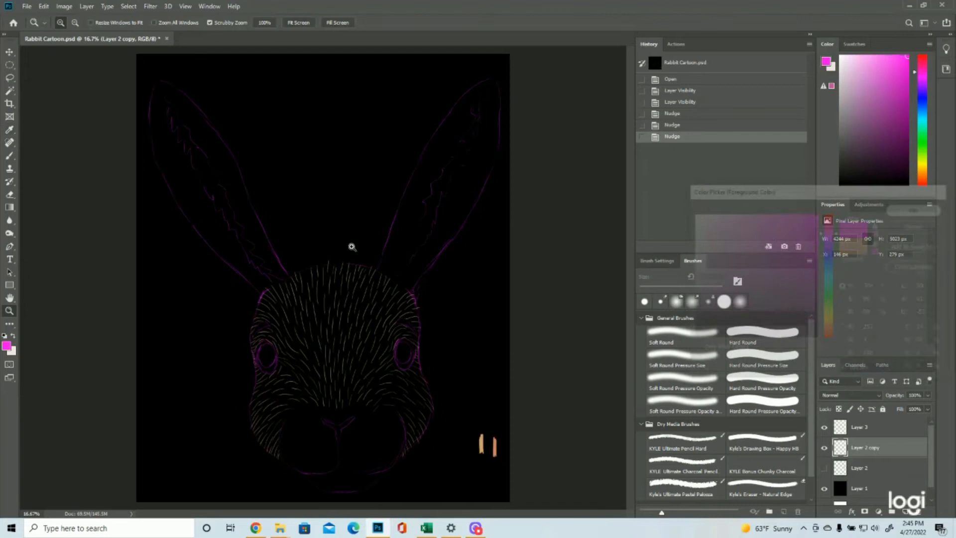
{"action": "key", "text": "b"}
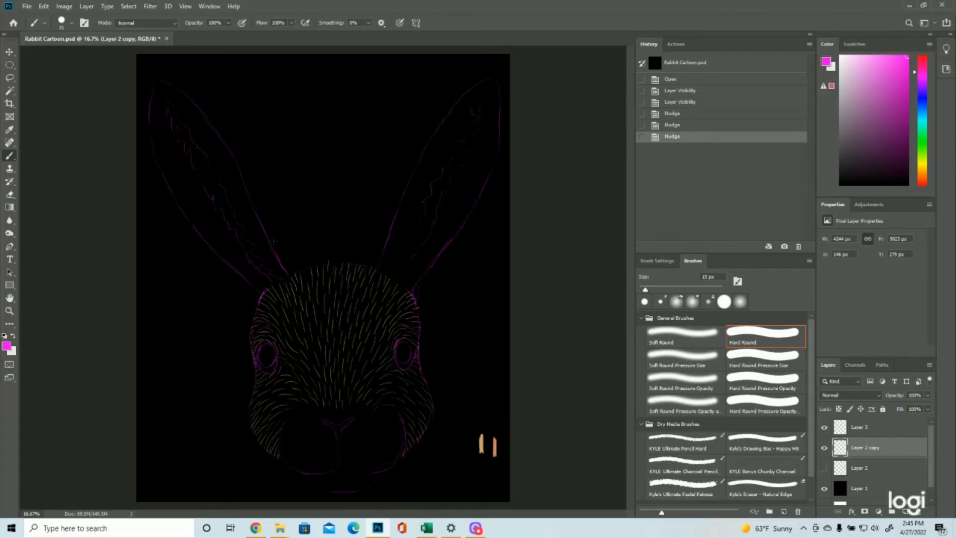
{"action": "right_click", "coordinate": [261, 246]}
{"action": "left_click", "coordinate": [214, 236]}
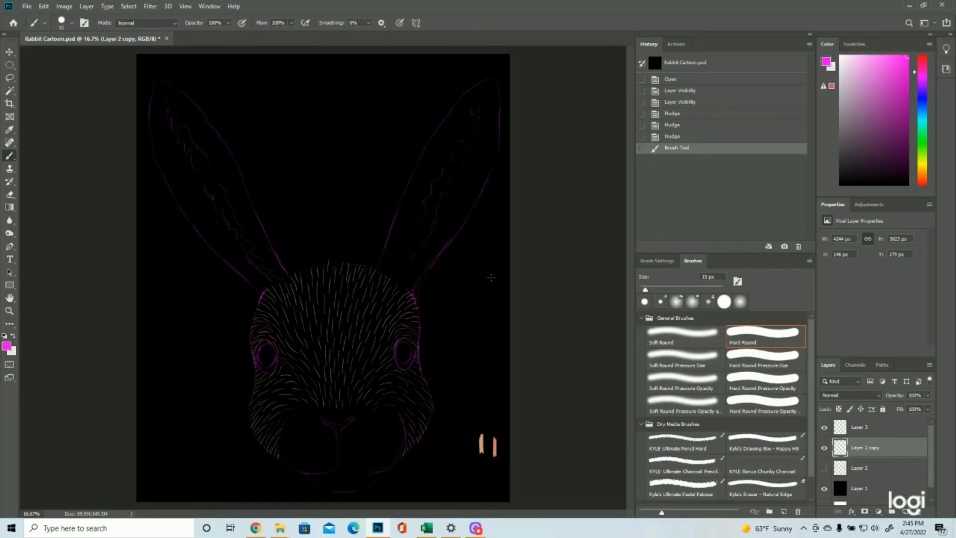
Step: Save the rabbit document
{"action": "left_click", "coordinate": [27, 6]}
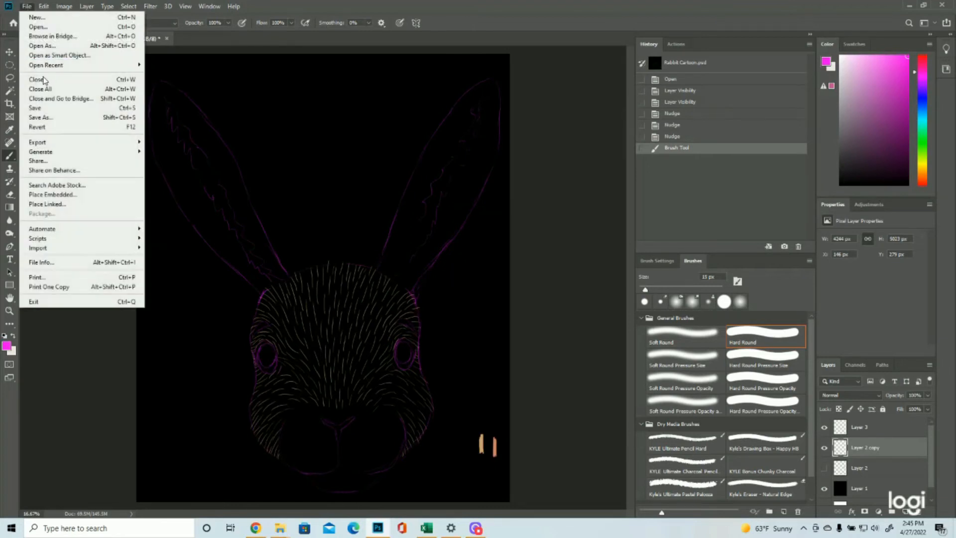
{"action": "left_click", "coordinate": [48, 114]}
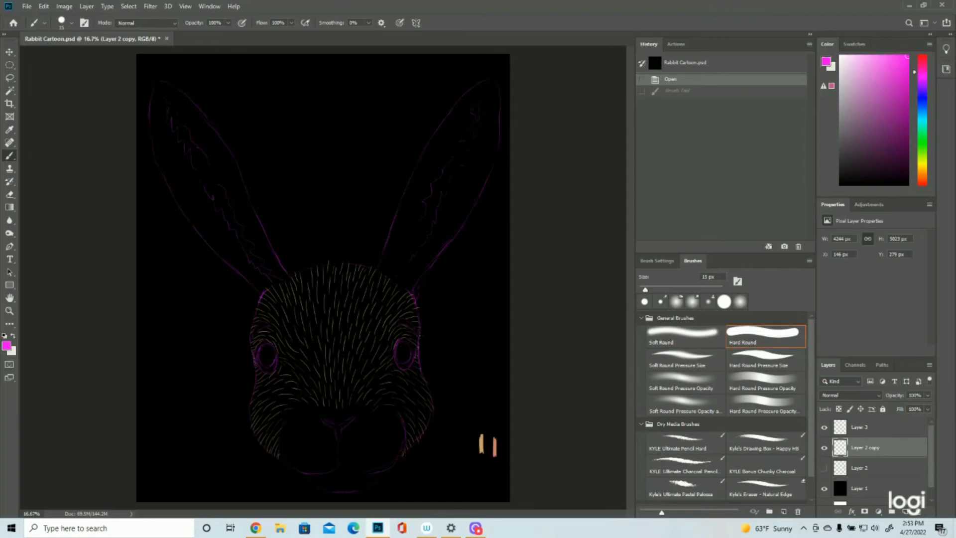
Step: Draw a wider outline for the right ear on Layer 2 copy, from the head up to a taller tip
{"action": "mouse_move", "coordinate": [424, 322]}
{"action": "left_mouse_down"}
{"action": "mouse_move", "coordinate": [422, 334]}
{"action": "mouse_move", "coordinate": [432, 284]}
{"action": "mouse_move", "coordinate": [491, 186]}
{"action": "left_mouse_up"}
{"action": "mouse_move", "coordinate": [459, 234]}
{"action": "left_mouse_down"}
{"action": "mouse_move", "coordinate": [489, 195]}
{"action": "mouse_move", "coordinate": [479, 212]}
{"action": "mouse_move", "coordinate": [506, 141]}
{"action": "mouse_move", "coordinate": [492, 189]}
{"action": "mouse_move", "coordinate": [505, 125]}
{"action": "left_mouse_up"}
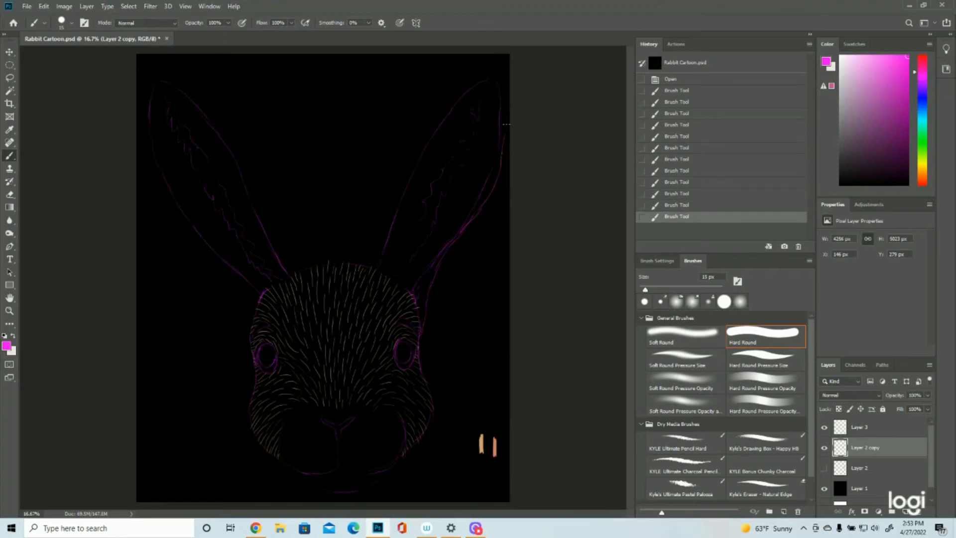
{"action": "left_click_drag", "start_coordinate": [499, 174], "coordinate": [502, 75]}
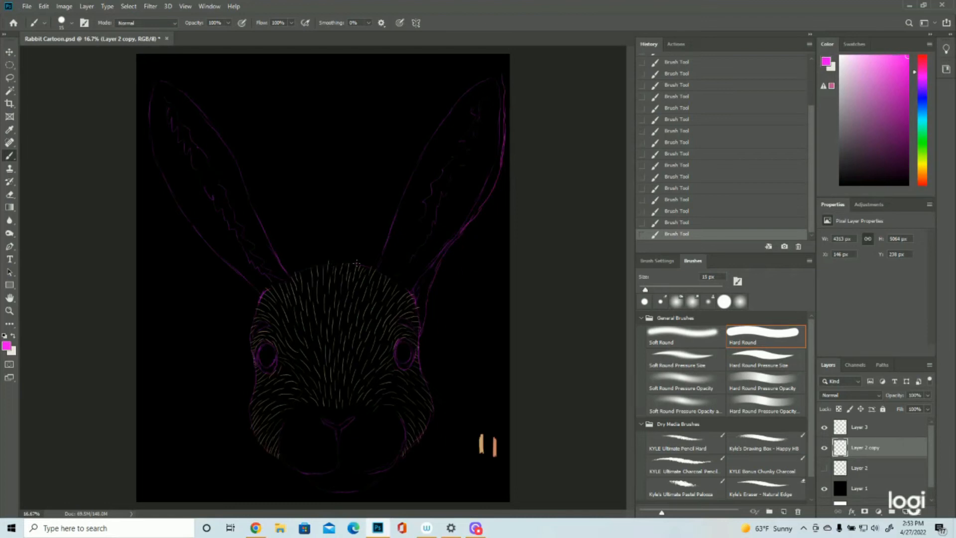
{"action": "mouse_move", "coordinate": [360, 261]}
{"action": "left_mouse_down"}
{"action": "mouse_move", "coordinate": [408, 120]}
{"action": "mouse_move", "coordinate": [455, 78]}
{"action": "mouse_move", "coordinate": [439, 85]}
{"action": "mouse_move", "coordinate": [503, 79]}
{"action": "left_mouse_up"}
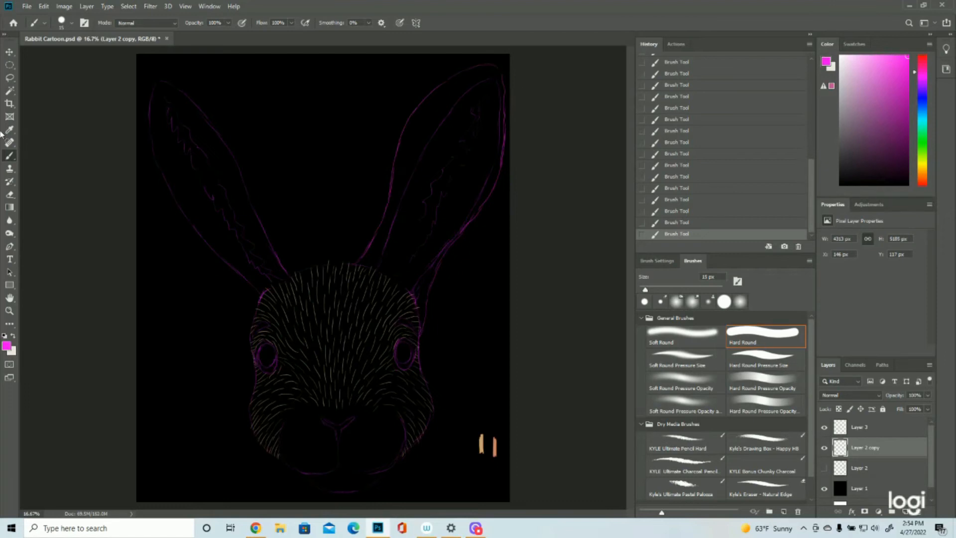
Step: Lasso the old narrow ear lines inside the new right ear outline, delete them, and clear the selection
{"action": "left_click", "coordinate": [10, 78]}
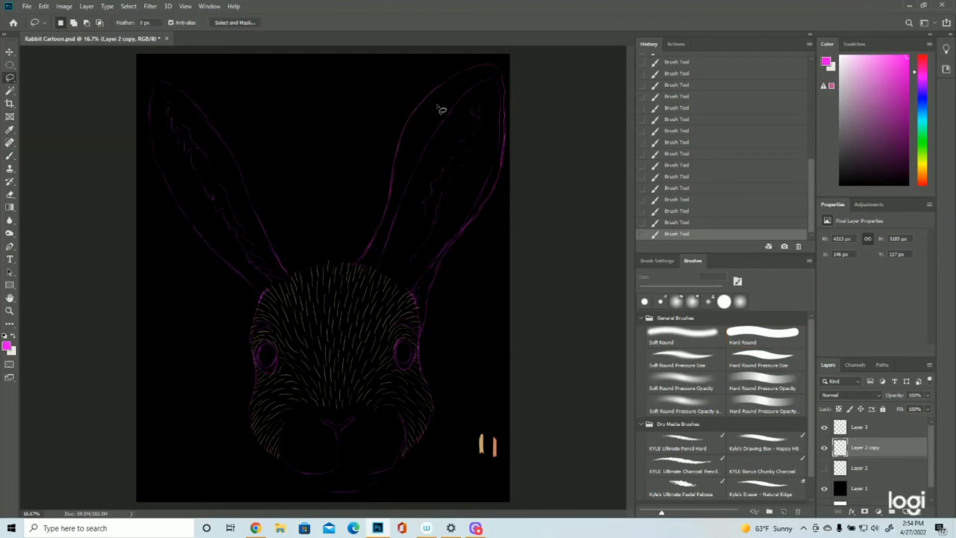
{"action": "mouse_move", "coordinate": [443, 98]}
{"action": "left_mouse_down"}
{"action": "mouse_move", "coordinate": [491, 74]}
{"action": "mouse_move", "coordinate": [502, 141]}
{"action": "mouse_move", "coordinate": [495, 181]}
{"action": "mouse_move", "coordinate": [417, 292]}
{"action": "mouse_move", "coordinate": [381, 271]}
{"action": "mouse_move", "coordinate": [382, 240]}
{"action": "mouse_move", "coordinate": [432, 104]}
{"action": "left_mouse_up"}
{"action": "key", "text": "Delete"}
{"action": "key", "text": "ctrl+d"}
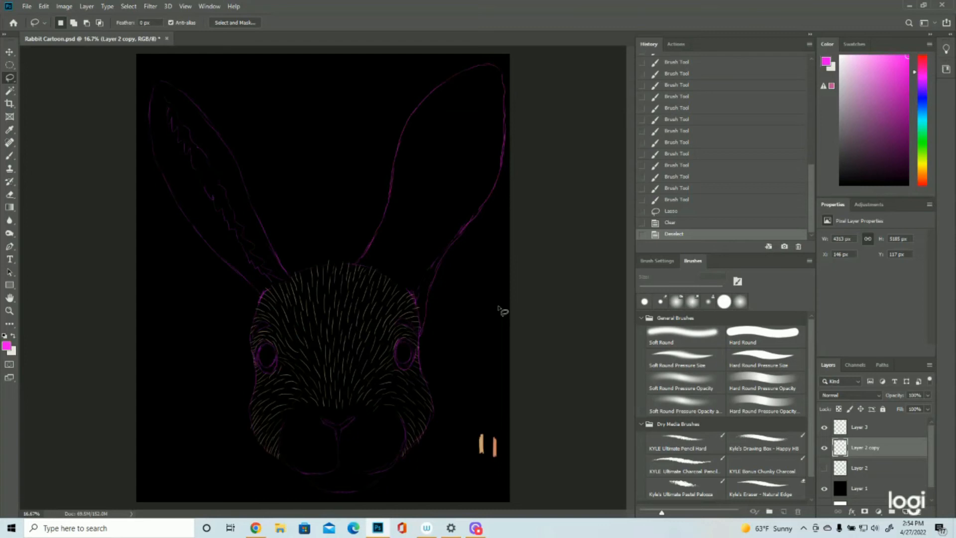
Step: Draw the inner contour and jagged fur lines inside the right ear, and refine the fold at its base
{"action": "left_click", "coordinate": [9, 156]}
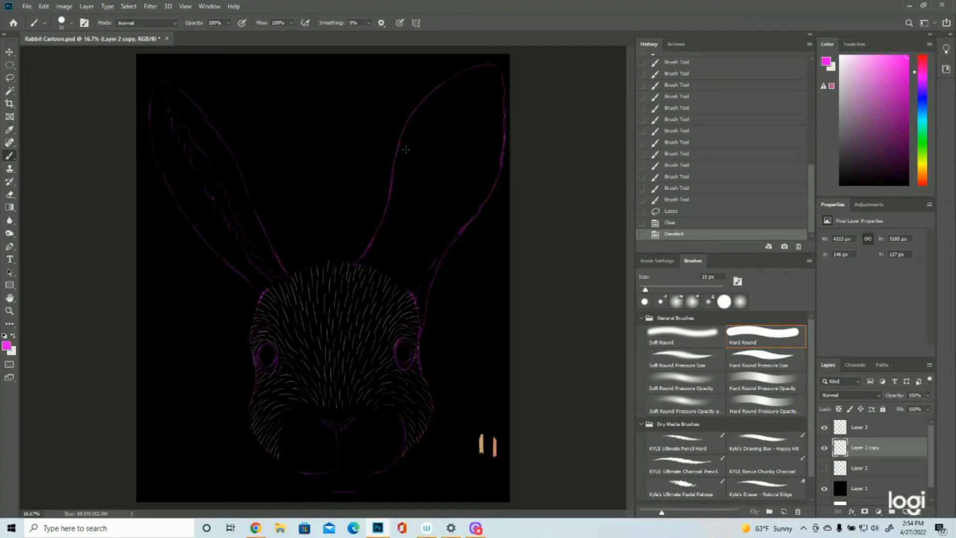
{"action": "mouse_move", "coordinate": [405, 149]}
{"action": "left_mouse_down"}
{"action": "mouse_move", "coordinate": [409, 124]}
{"action": "mouse_move", "coordinate": [402, 217]}
{"action": "mouse_move", "coordinate": [398, 194]}
{"action": "mouse_move", "coordinate": [404, 287]}
{"action": "mouse_move", "coordinate": [405, 261]}
{"action": "mouse_move", "coordinate": [399, 282]}
{"action": "mouse_move", "coordinate": [461, 216]}
{"action": "mouse_move", "coordinate": [446, 219]}
{"action": "mouse_move", "coordinate": [491, 184]}
{"action": "mouse_move", "coordinate": [470, 207]}
{"action": "mouse_move", "coordinate": [499, 161]}
{"action": "mouse_move", "coordinate": [486, 192]}
{"action": "left_mouse_up"}
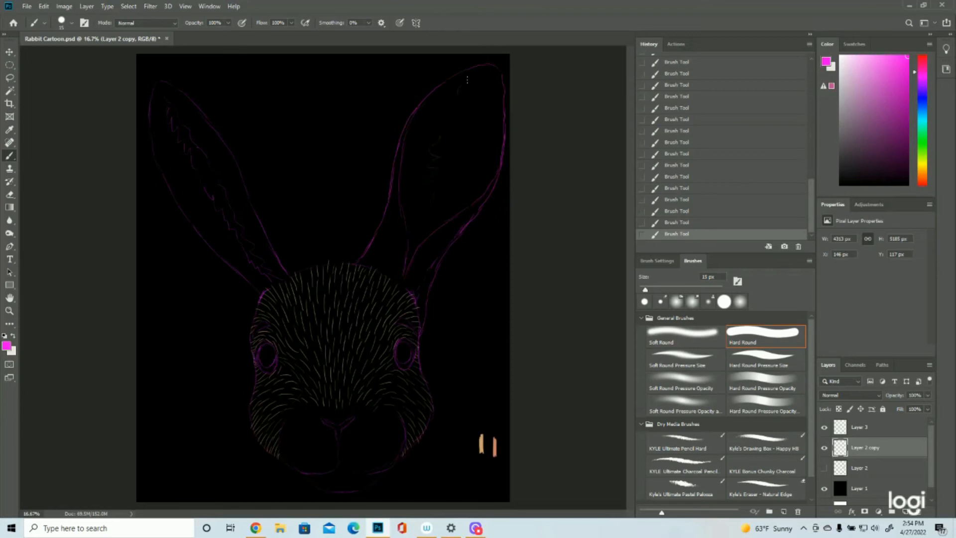
{"action": "mouse_move", "coordinate": [442, 205]}
{"action": "left_mouse_down"}
{"action": "mouse_move", "coordinate": [484, 133]}
{"action": "mouse_move", "coordinate": [487, 104]}
{"action": "left_mouse_up"}
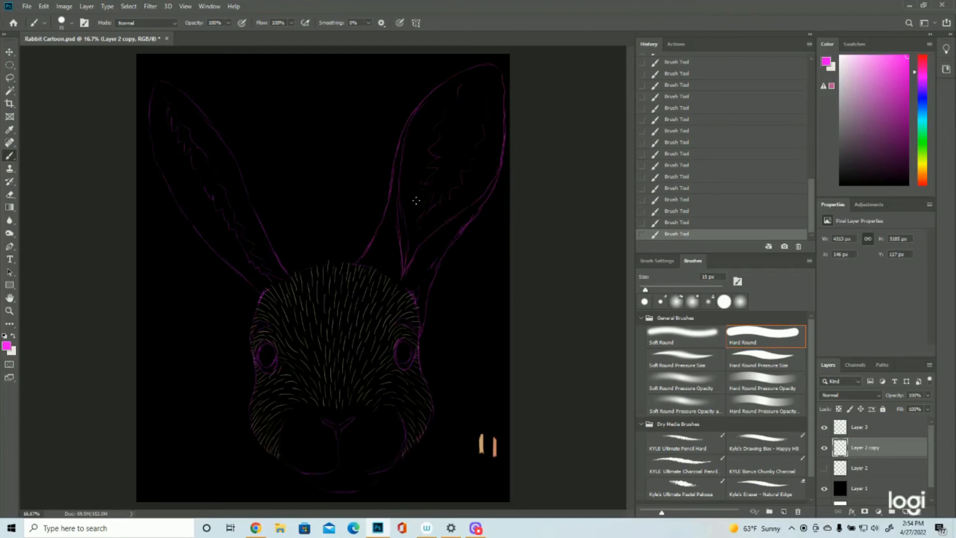
{"action": "left_click_drag", "start_coordinate": [405, 258], "coordinate": [403, 271]}
{"action": "left_click_drag", "start_coordinate": [397, 199], "coordinate": [404, 269]}
{"action": "left_click_drag", "start_coordinate": [404, 260], "coordinate": [401, 278]}
{"action": "left_click_drag", "start_coordinate": [401, 249], "coordinate": [397, 272]}
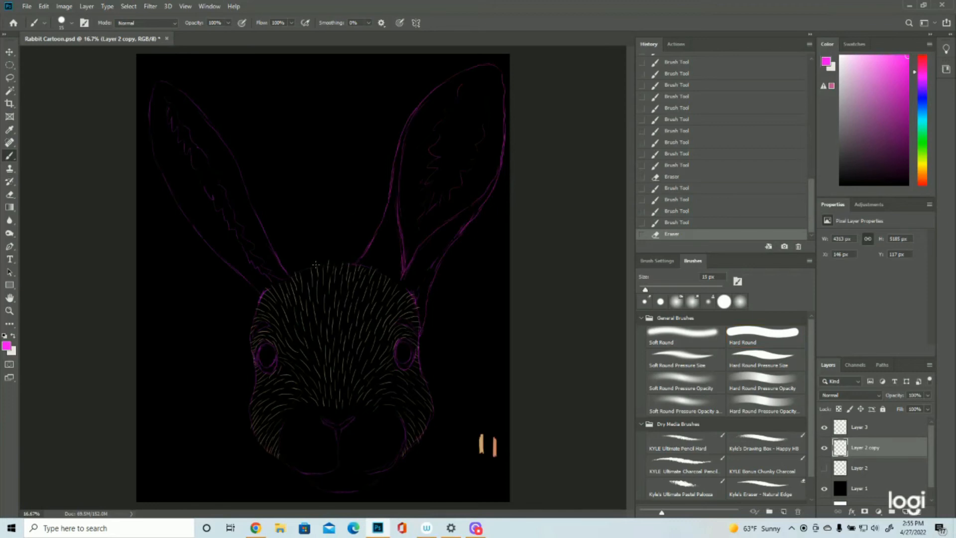
{"action": "left_click_drag", "start_coordinate": [312, 265], "coordinate": [300, 256]}
{"action": "mouse_move", "coordinate": [310, 265]}
{"action": "left_mouse_down"}
{"action": "mouse_move", "coordinate": [285, 240]}
{"action": "mouse_move", "coordinate": [301, 256]}
{"action": "mouse_move", "coordinate": [291, 227]}
{"action": "mouse_move", "coordinate": [296, 253]}
{"action": "mouse_move", "coordinate": [262, 203]}
{"action": "mouse_move", "coordinate": [273, 223]}
{"action": "mouse_move", "coordinate": [257, 176]}
{"action": "mouse_move", "coordinate": [275, 228]}
{"action": "mouse_move", "coordinate": [248, 120]}
{"action": "left_mouse_up"}
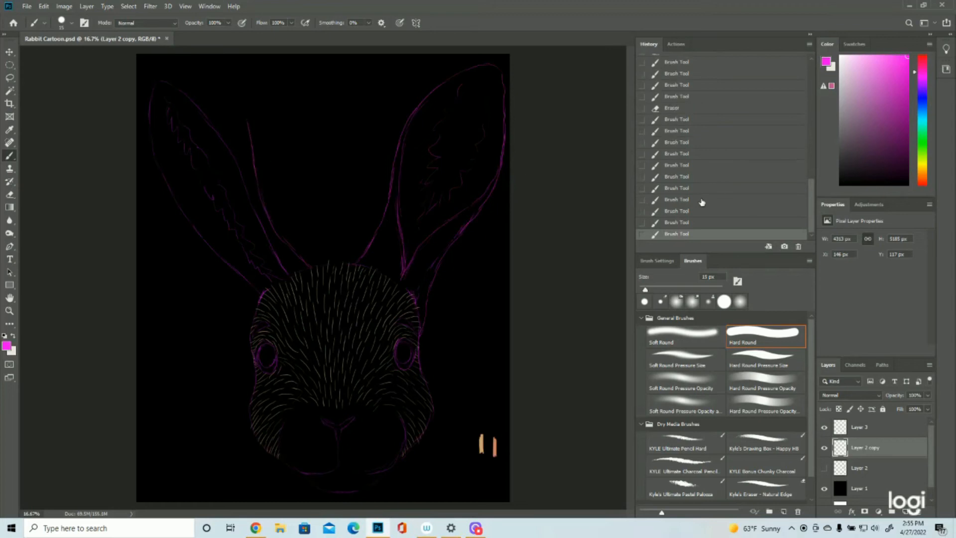
{"action": "left_click_drag", "start_coordinate": [251, 123], "coordinate": [202, 69]}
{"action": "left_click_drag", "start_coordinate": [237, 94], "coordinate": [194, 67]}
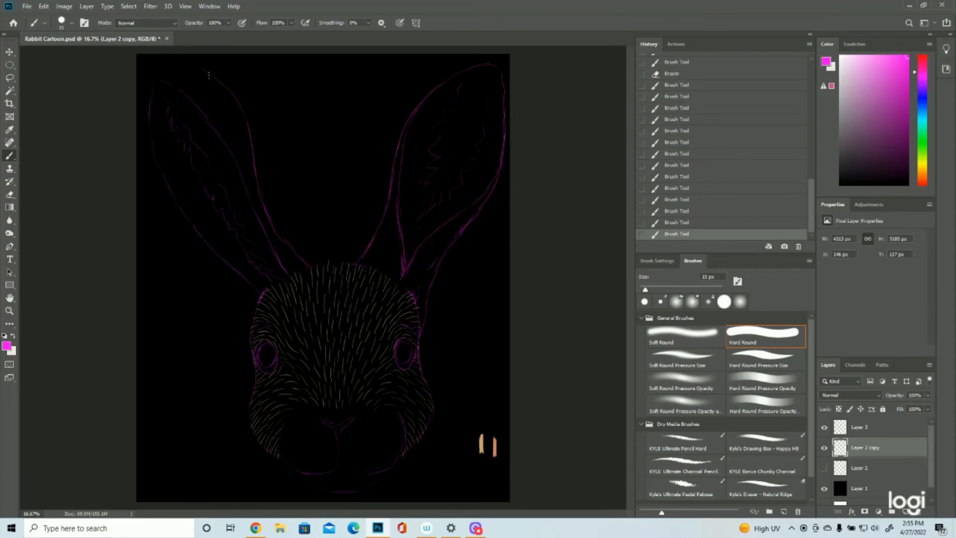
{"action": "left_click", "coordinate": [715, 165]}
{"action": "left_click", "coordinate": [709, 131]}
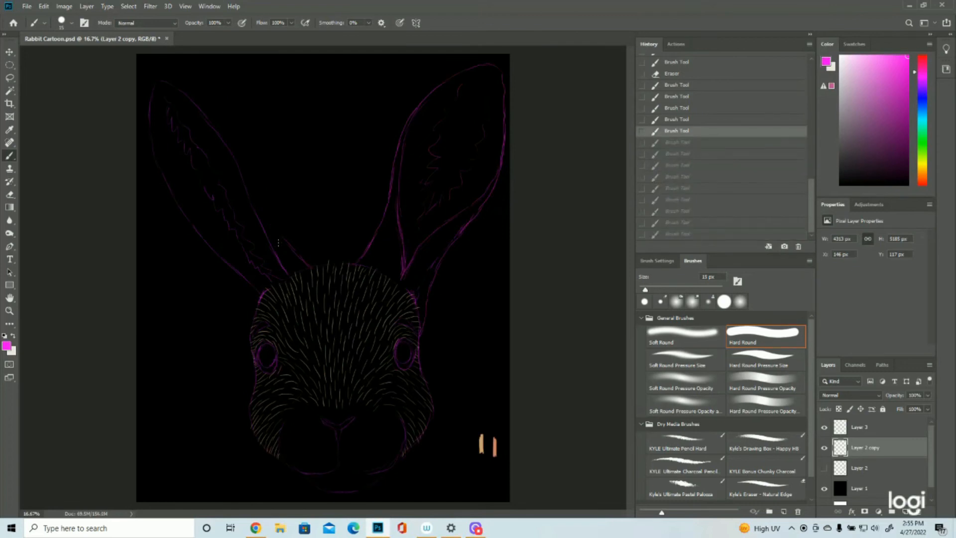
Step: Draw a wider outline for the left ear, from the top of the head around the tip and down to the cheek side
{"action": "mouse_move", "coordinate": [297, 255]}
{"action": "left_mouse_down"}
{"action": "mouse_move", "coordinate": [282, 235]}
{"action": "mouse_move", "coordinate": [308, 264]}
{"action": "mouse_move", "coordinate": [273, 225]}
{"action": "mouse_move", "coordinate": [252, 127]}
{"action": "left_mouse_up"}
{"action": "left_click_drag", "start_coordinate": [221, 94], "coordinate": [209, 90]}
{"action": "left_click_drag", "start_coordinate": [212, 90], "coordinate": [153, 67]}
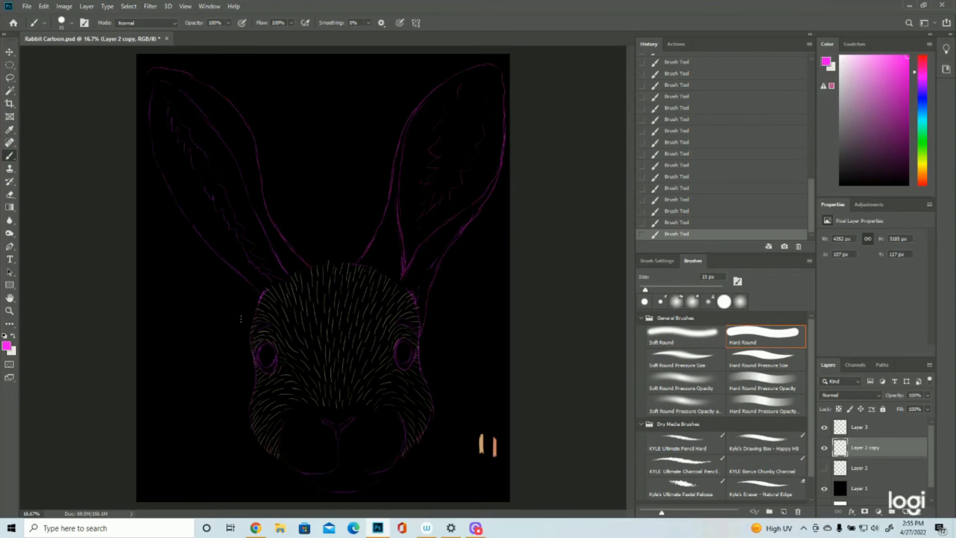
{"action": "left_click_drag", "start_coordinate": [249, 332], "coordinate": [241, 303]}
{"action": "mouse_move", "coordinate": [175, 223]}
{"action": "left_mouse_down"}
{"action": "mouse_move", "coordinate": [141, 153]}
{"action": "mouse_move", "coordinate": [147, 72]}
{"action": "left_mouse_up"}
Step: Lasso the old narrow ear lines inside the new left ear outline, delete them, and clear the selection for further brushwork
{"action": "left_click", "coordinate": [10, 77]}
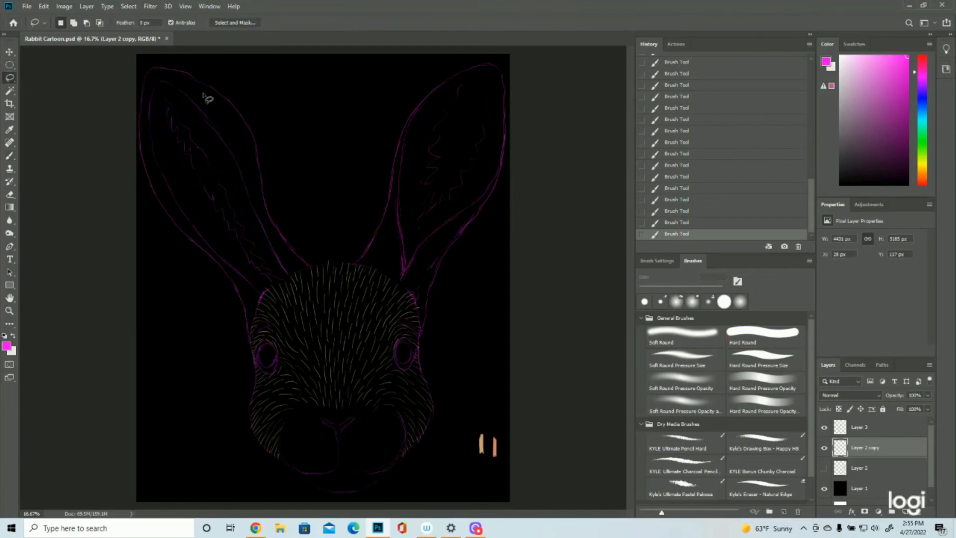
{"action": "mouse_move", "coordinate": [191, 82]}
{"action": "left_mouse_down"}
{"action": "mouse_move", "coordinate": [233, 143]}
{"action": "mouse_move", "coordinate": [289, 270]}
{"action": "mouse_move", "coordinate": [264, 294]}
{"action": "mouse_move", "coordinate": [246, 287]}
{"action": "mouse_move", "coordinate": [159, 196]}
{"action": "mouse_move", "coordinate": [145, 100]}
{"action": "mouse_move", "coordinate": [158, 77]}
{"action": "mouse_move", "coordinate": [183, 85]}
{"action": "left_mouse_up"}
{"action": "key", "text": "Delete"}
{"action": "key", "text": "ctrl+d"}
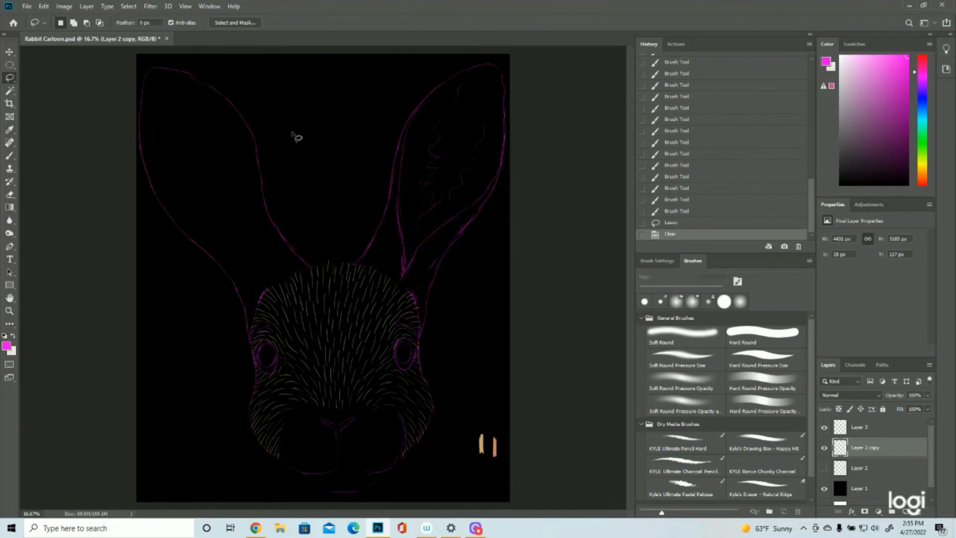
{"action": "left_click", "coordinate": [9, 155]}
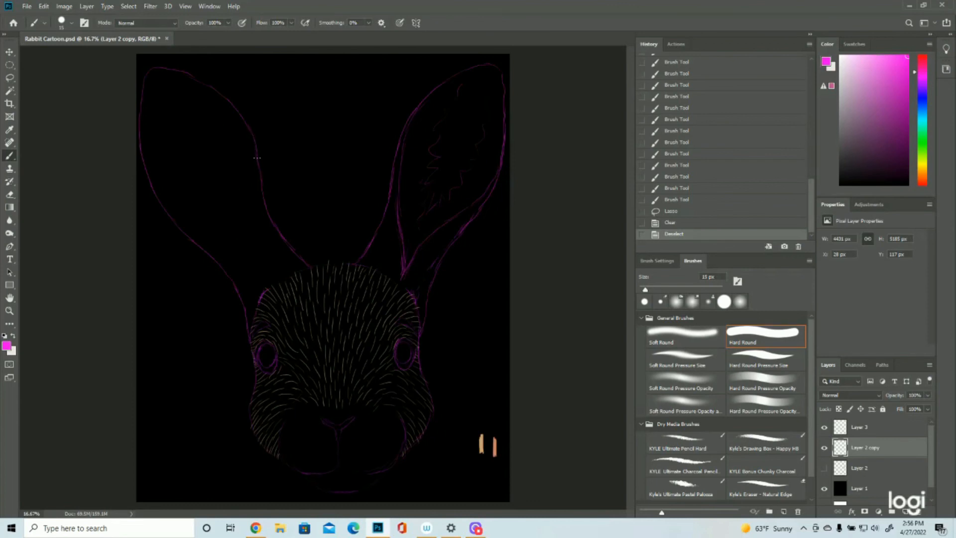
Step: Strengthen the left ear's inner edge with brush strokes down to the head, and erase the stray lines beside it
{"action": "left_click_drag", "start_coordinate": [253, 137], "coordinate": [291, 254]}
{"action": "right_click", "coordinate": [315, 295]}
{"action": "key", "text": "e"}
{"action": "left_click", "coordinate": [251, 194]}
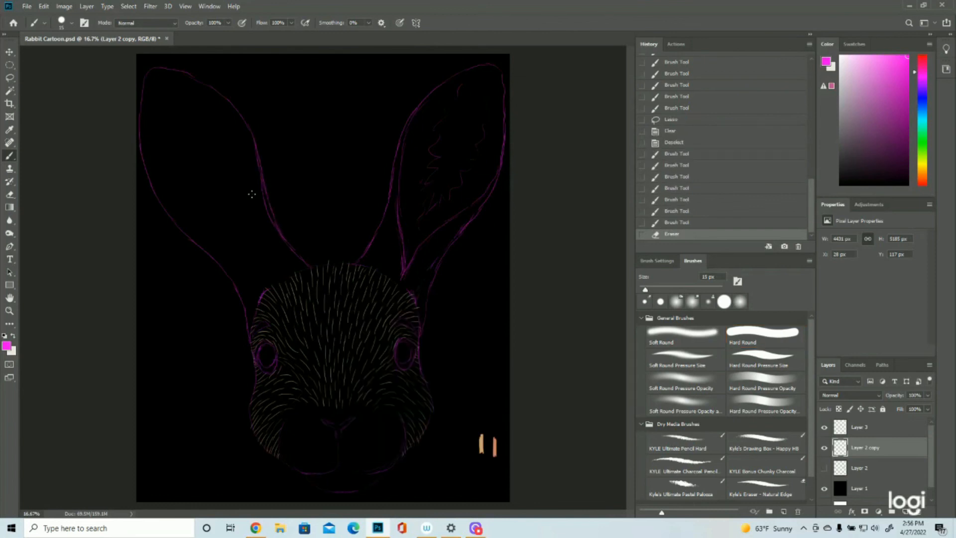
{"action": "left_click_drag", "start_coordinate": [263, 197], "coordinate": [252, 164]}
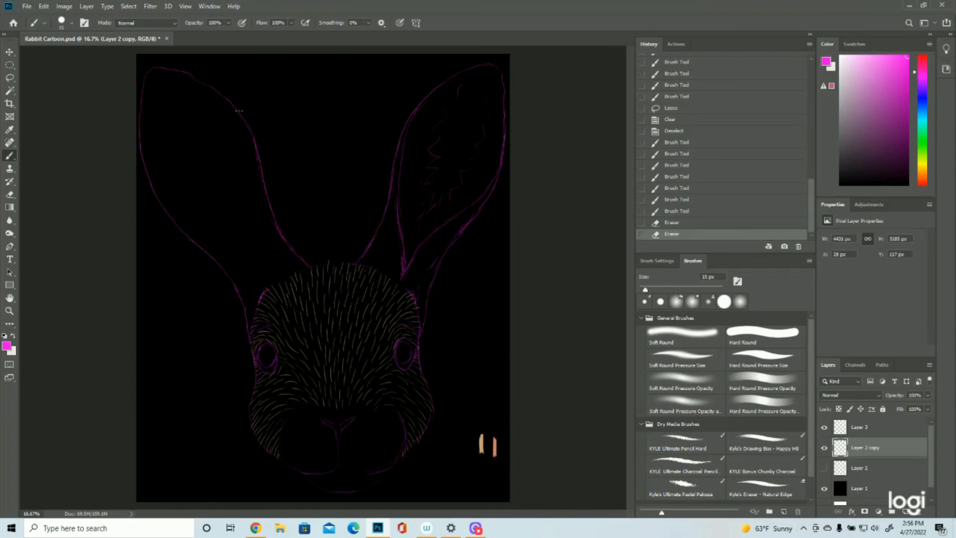
Step: Draw the inner contour, jagged fur lines and base fold inside the left ear, and reinforce its outer edge
{"action": "left_click_drag", "start_coordinate": [247, 133], "coordinate": [252, 163]}
{"action": "mouse_move", "coordinate": [251, 164]}
{"action": "left_mouse_down"}
{"action": "mouse_move", "coordinate": [257, 200]}
{"action": "mouse_move", "coordinate": [251, 153]}
{"action": "mouse_move", "coordinate": [252, 219]}
{"action": "left_mouse_up"}
{"action": "left_click_drag", "start_coordinate": [252, 220], "coordinate": [253, 239]}
{"action": "mouse_move", "coordinate": [252, 194]}
{"action": "left_mouse_down"}
{"action": "mouse_move", "coordinate": [259, 262]}
{"action": "mouse_move", "coordinate": [251, 238]}
{"action": "mouse_move", "coordinate": [264, 277]}
{"action": "left_mouse_up"}
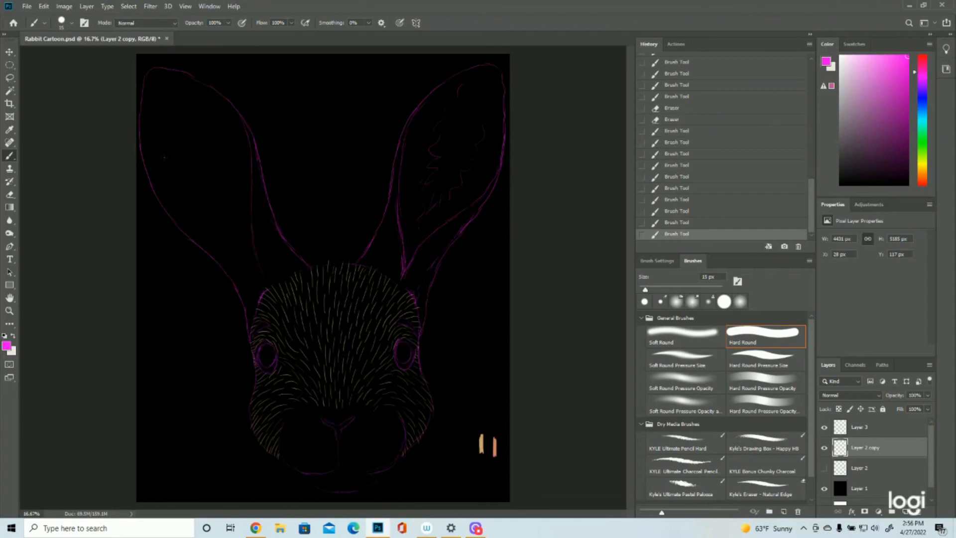
{"action": "mouse_move", "coordinate": [142, 149]}
{"action": "left_mouse_down"}
{"action": "mouse_move", "coordinate": [176, 211]}
{"action": "mouse_move", "coordinate": [160, 194]}
{"action": "mouse_move", "coordinate": [203, 228]}
{"action": "mouse_move", "coordinate": [178, 213]}
{"action": "mouse_move", "coordinate": [232, 245]}
{"action": "left_mouse_up"}
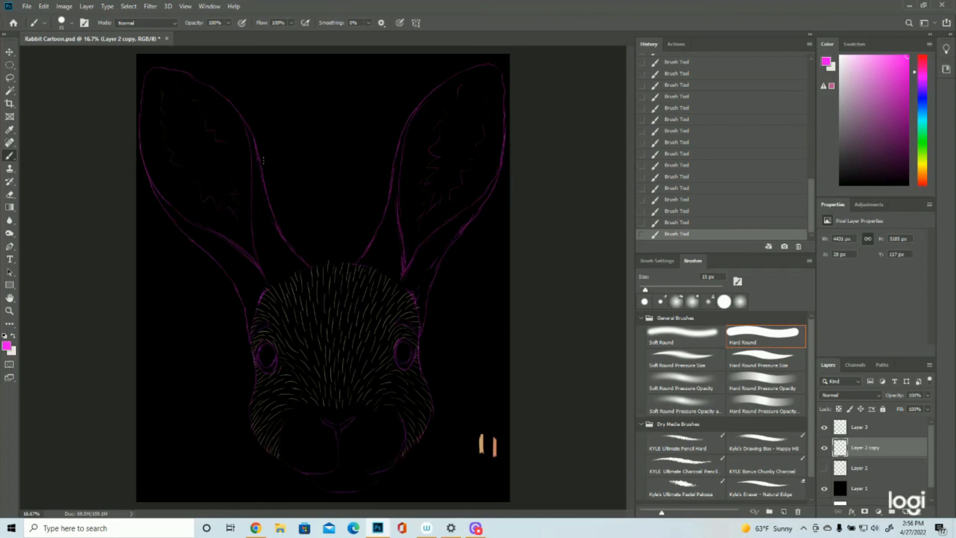
Step: Hide Layer 3 with the fur strokes to check the magenta rabbit outline on its own
{"action": "left_click", "coordinate": [10, 311]}
{"action": "mouse_move", "coordinate": [287, 295]}
{"action": "left_mouse_down"}
{"action": "mouse_move", "coordinate": [268, 295]}
{"action": "mouse_move", "coordinate": [286, 297]}
{"action": "left_mouse_up"}
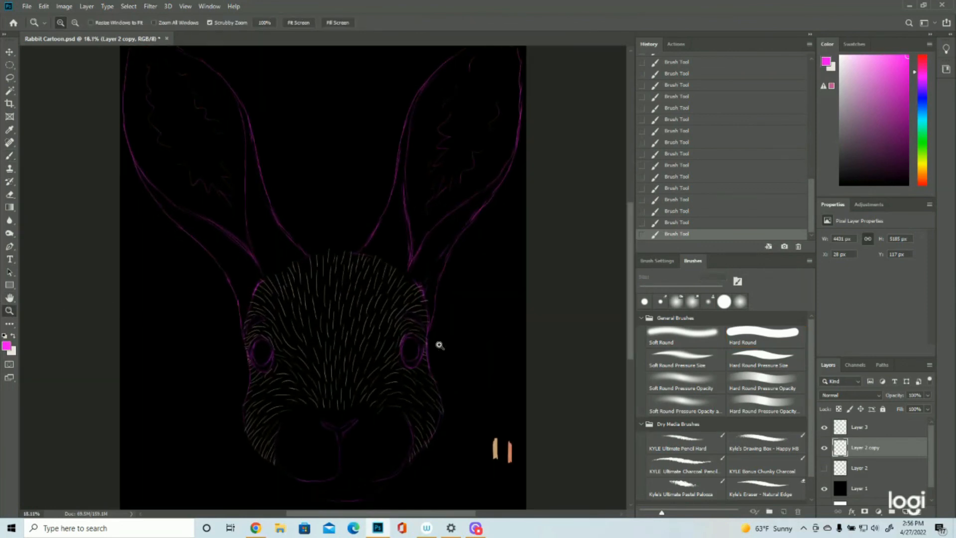
{"action": "left_click_drag", "start_coordinate": [341, 321], "coordinate": [363, 317]}
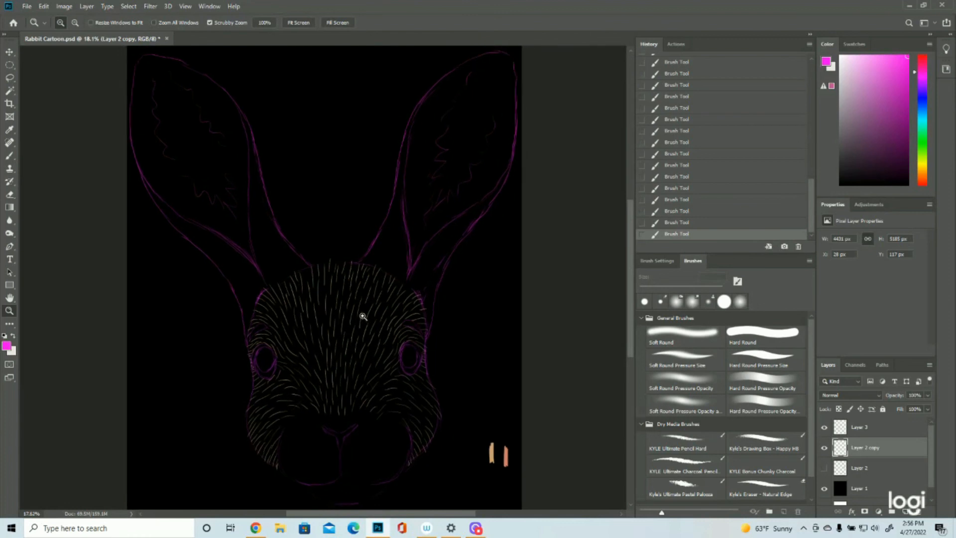
{"action": "left_click", "coordinate": [825, 428]}
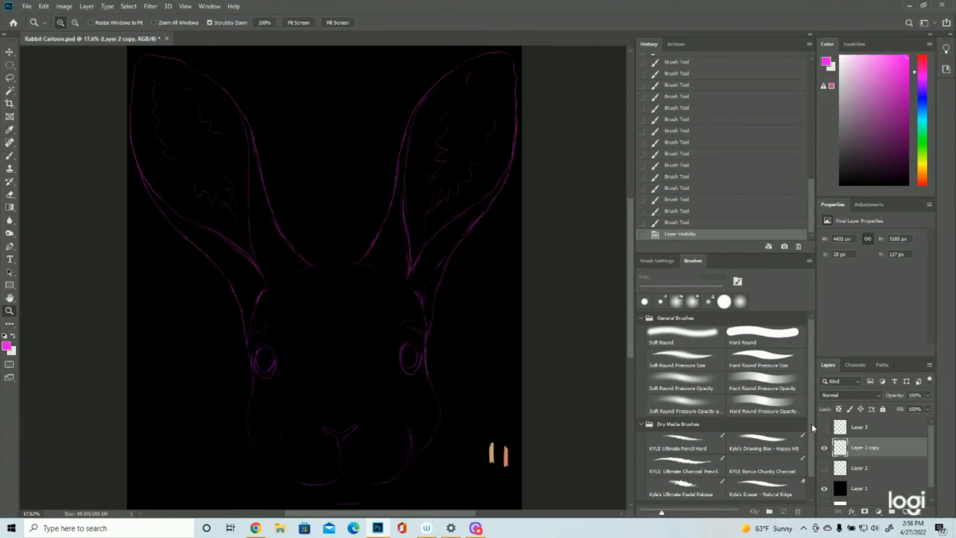
{"action": "left_click_drag", "start_coordinate": [443, 331], "coordinate": [427, 331]}
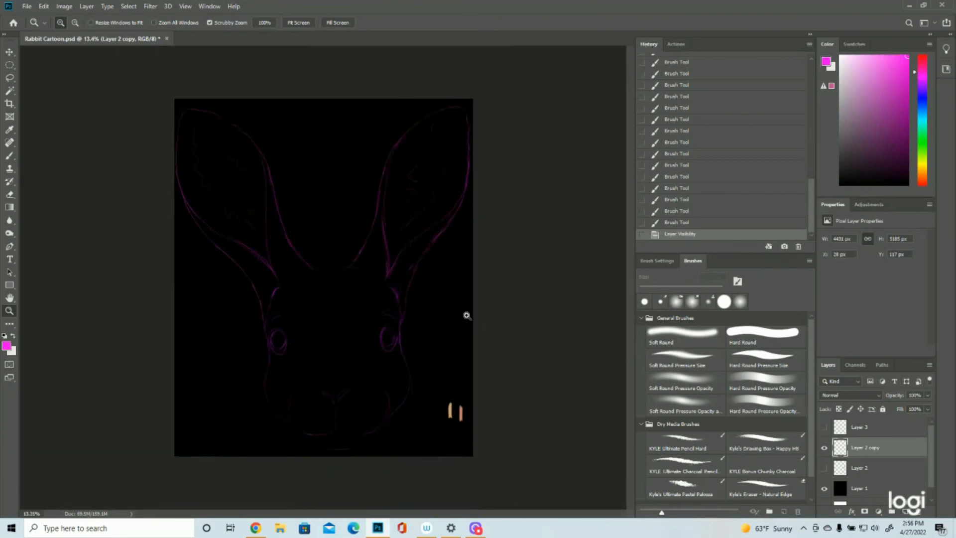
{"action": "left_click", "coordinate": [467, 316]}
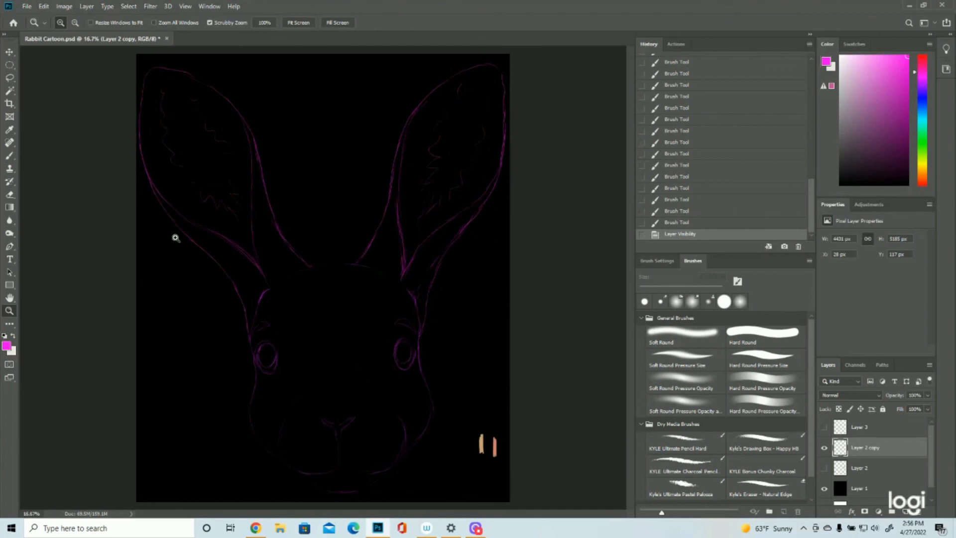
Step: Erase the leftover head outline segments around the bases of both ears on the Layer 2 copy layer
{"action": "left_click_drag", "start_coordinate": [328, 279], "coordinate": [276, 301]}
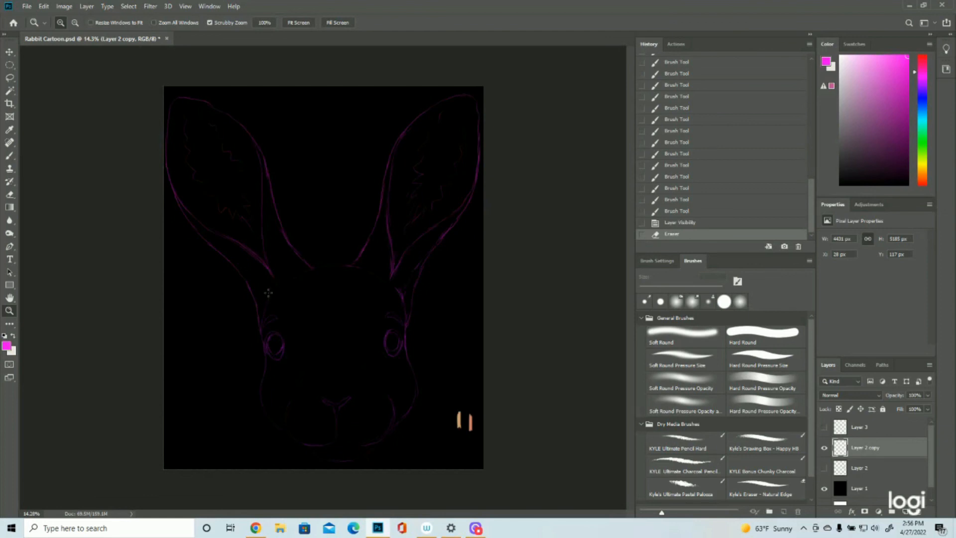
{"action": "left_click", "coordinate": [383, 272]}
{"action": "left_click_drag", "start_coordinate": [410, 273], "coordinate": [373, 277]}
{"action": "mouse_move", "coordinate": [285, 276]}
{"action": "left_mouse_down"}
{"action": "mouse_move", "coordinate": [299, 274]}
{"action": "mouse_move", "coordinate": [308, 285]}
{"action": "left_mouse_up"}
{"action": "left_click", "coordinate": [365, 306]}
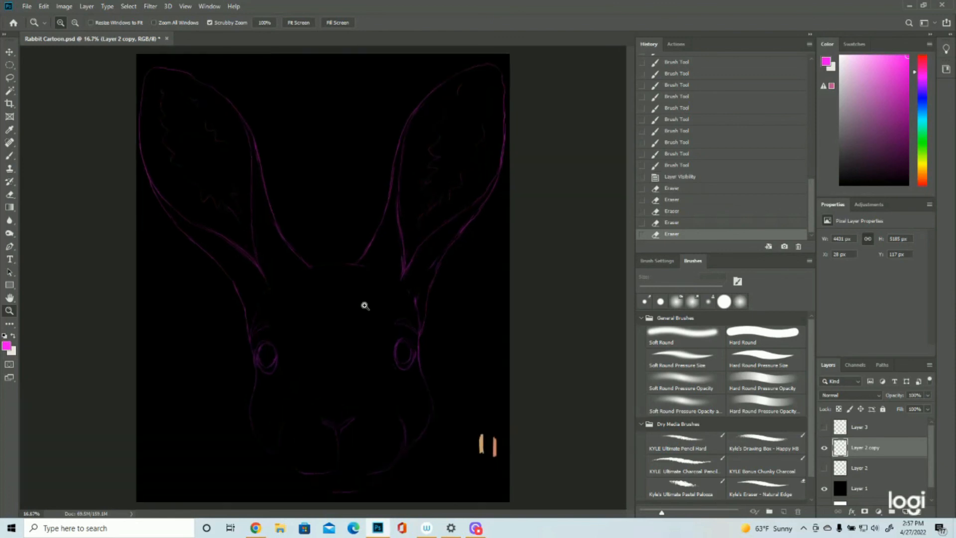